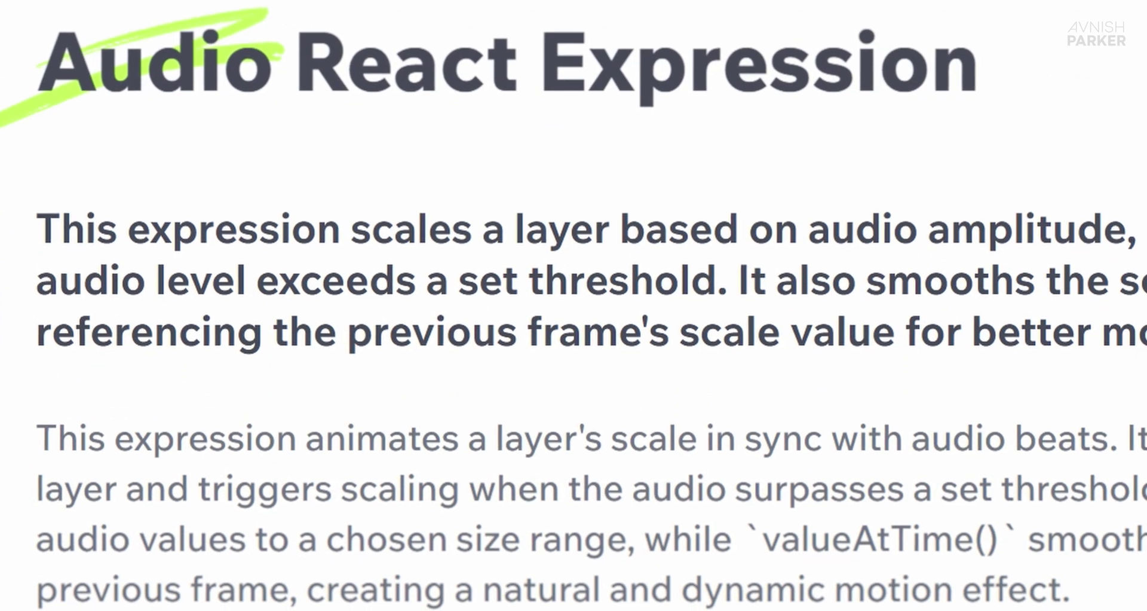
# Step: Preview the bond layer's Rotation animation, then return the time indicator to 0:00
pyautogui.moveTo(39, 230); pyautogui.dragTo(347, 232)
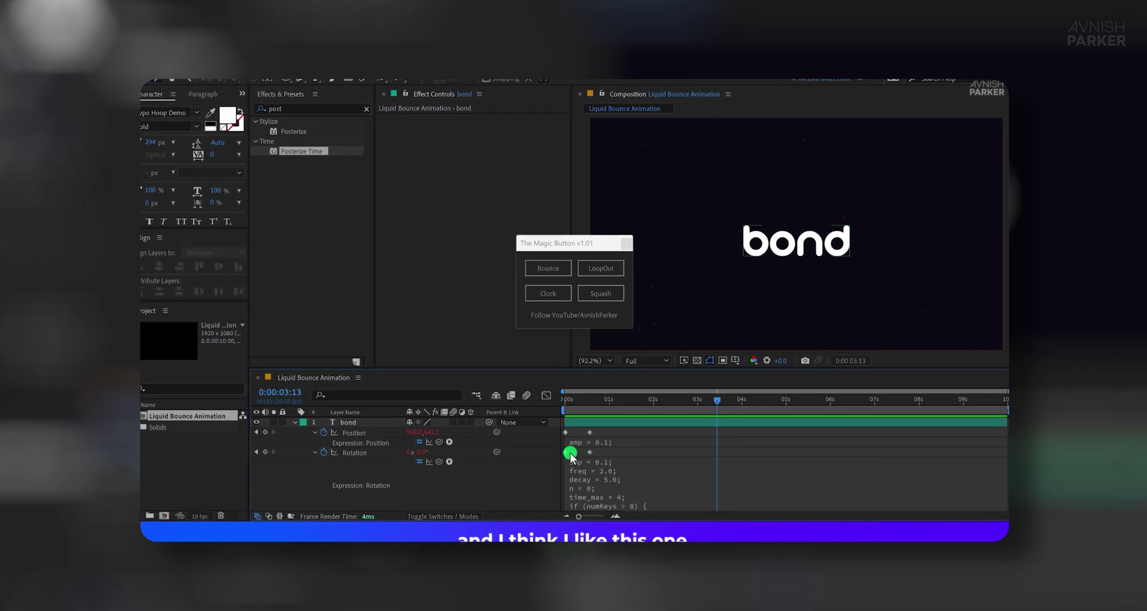
pyautogui.click(570, 453)
pyautogui.press('space')
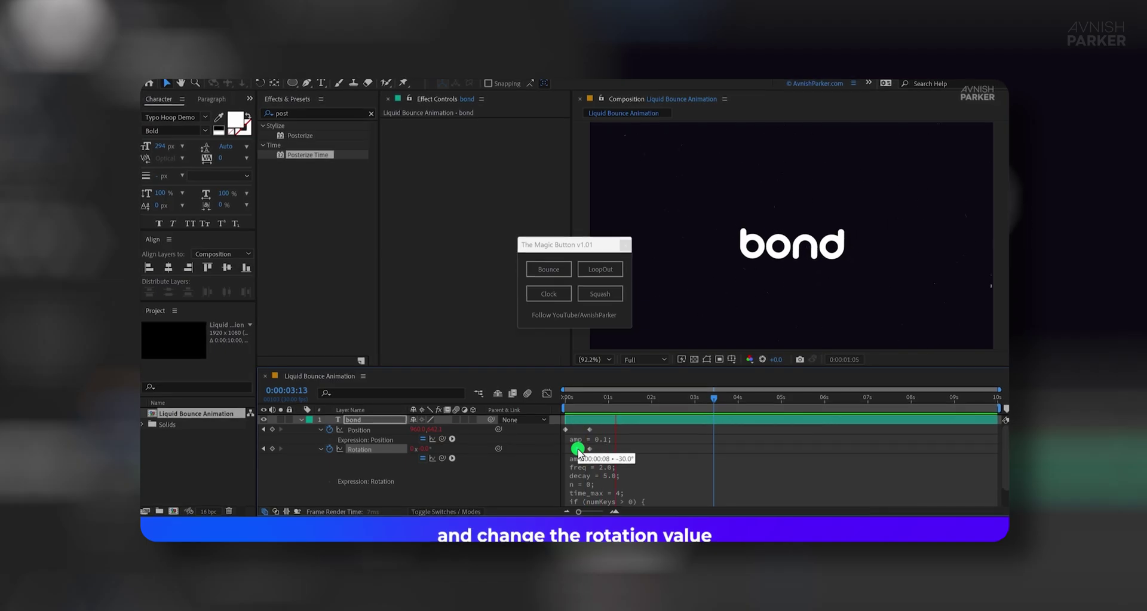
pyautogui.click(566, 398)
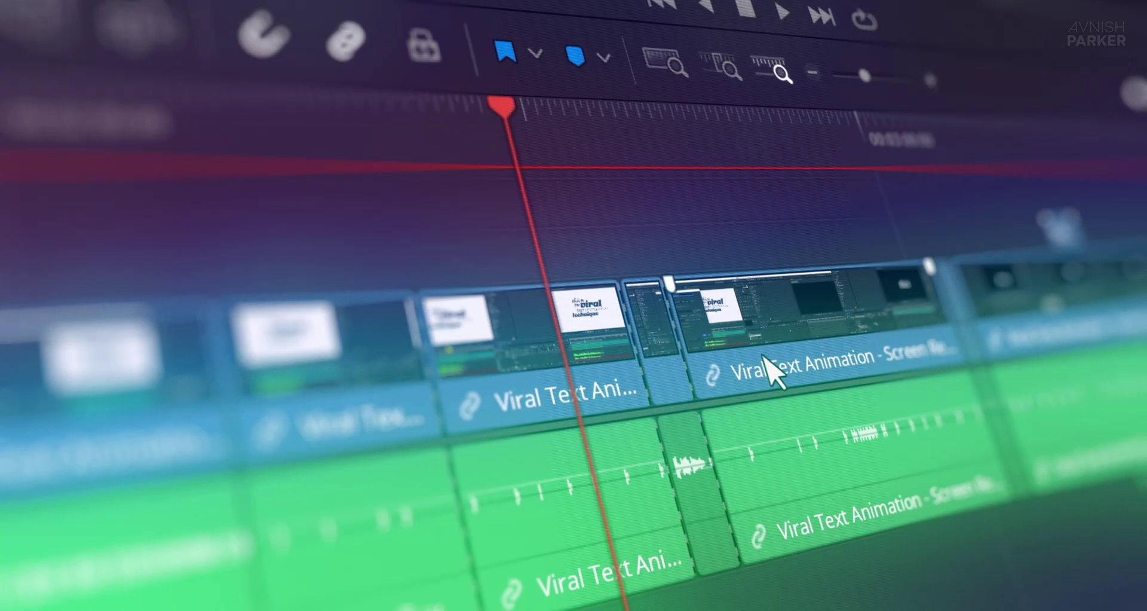
# Step: Trim the edit point right, shift the small clip +03:25, and extend the Viral Text Animation clip to meet it
pyautogui.click(742, 334)
pyautogui.click(688, 320)
pyautogui.moveTo(687, 319); pyautogui.dragTo(717, 329)
pyautogui.click(661, 338)
pyautogui.moveTo(652, 313); pyautogui.dragTo(691, 315)
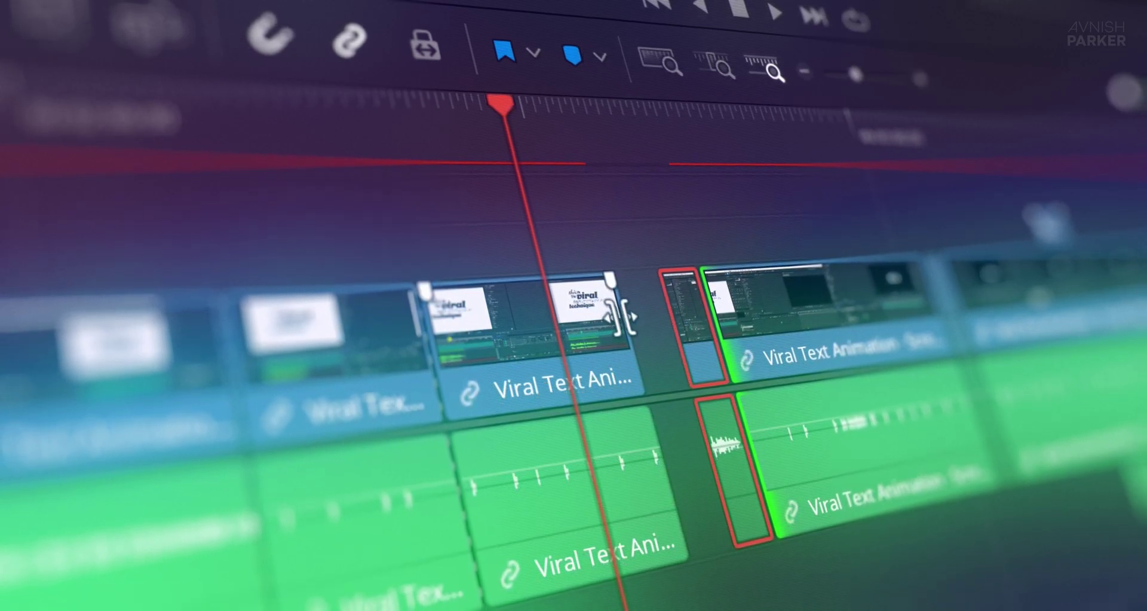
pyautogui.moveTo(622, 320); pyautogui.dragTo(667, 277)
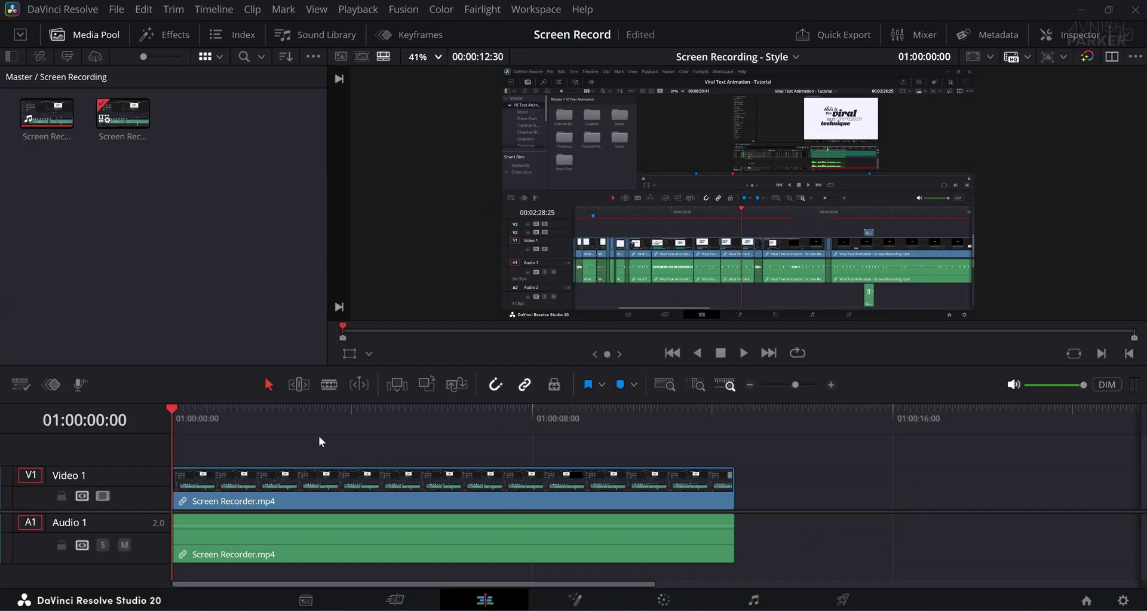
# Step: Scrub through the screen recording, then show the Effects library and the Inspector
pyautogui.moveTo(213, 409); pyautogui.dragTo(268, 430)
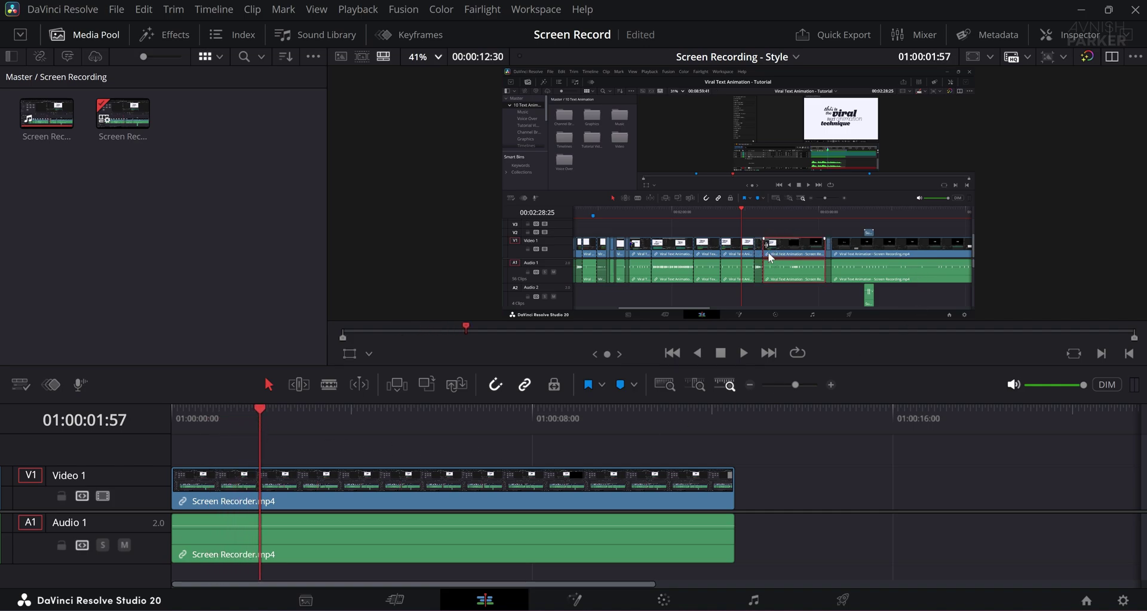
pyautogui.moveTo(239, 415)
pyautogui.mouseDown()
pyautogui.moveTo(173, 421)
pyautogui.moveTo(225, 423)
pyautogui.mouseUp()
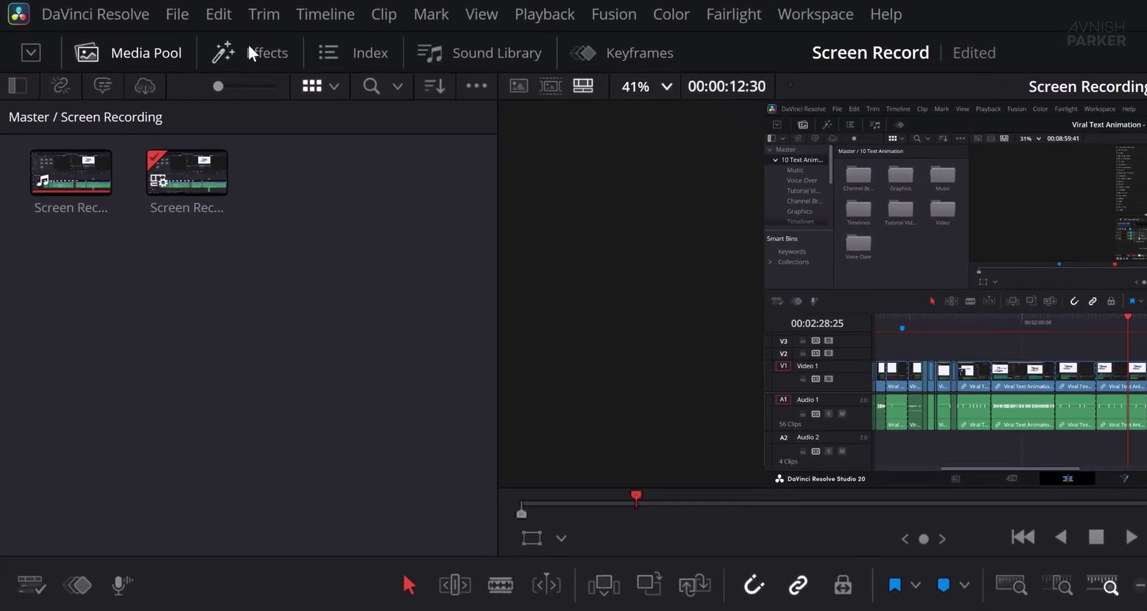
pyautogui.click(249, 49)
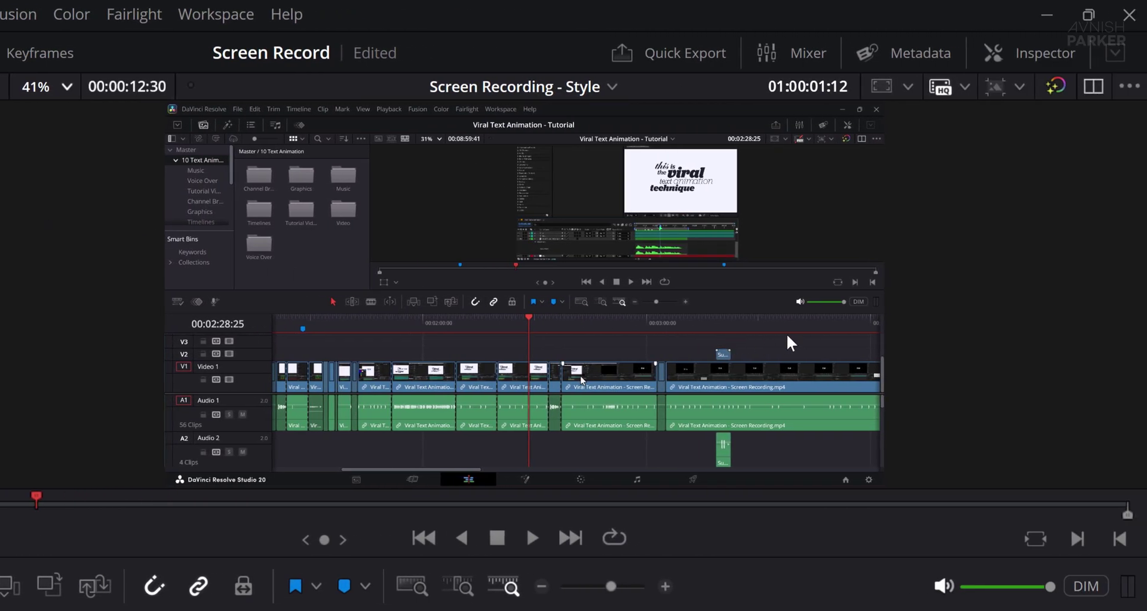
pyautogui.click(1074, 50)
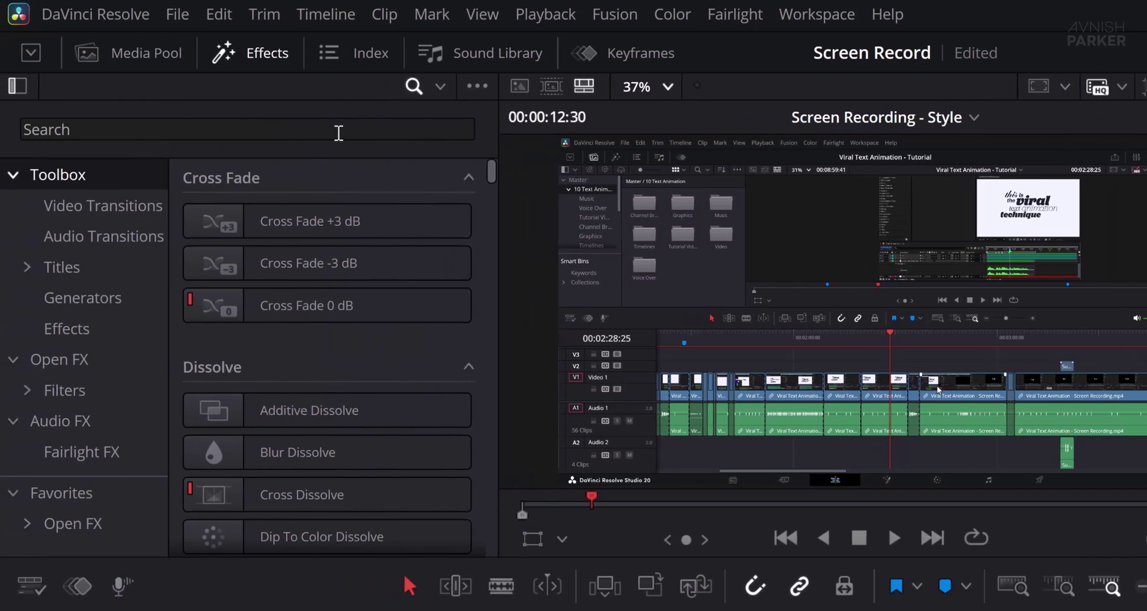
# Step: Search 'dv' in the Toolbox effects and apply DVE to the Screen Recorder.mp4 clip
pyautogui.click(338, 132)
pyautogui.write('dv')
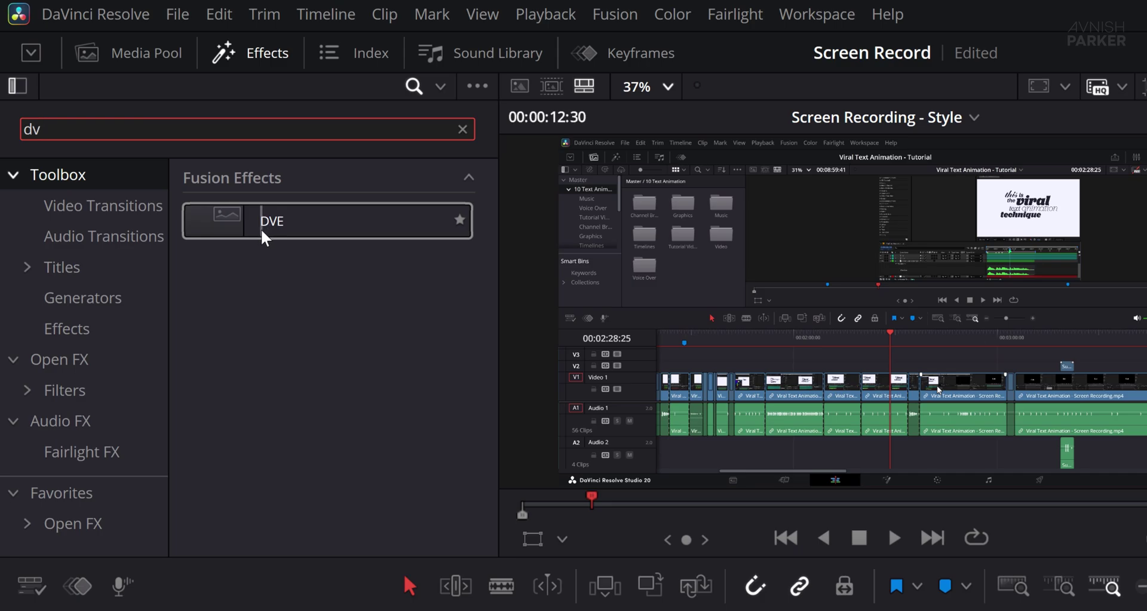
pyautogui.click(83, 203)
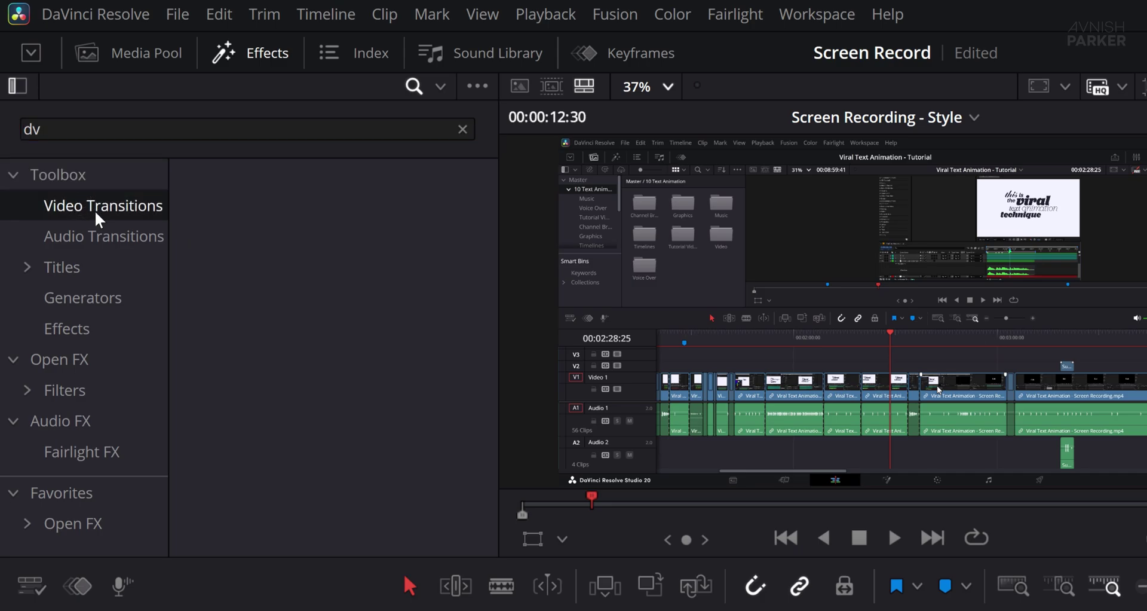
pyautogui.click(77, 175)
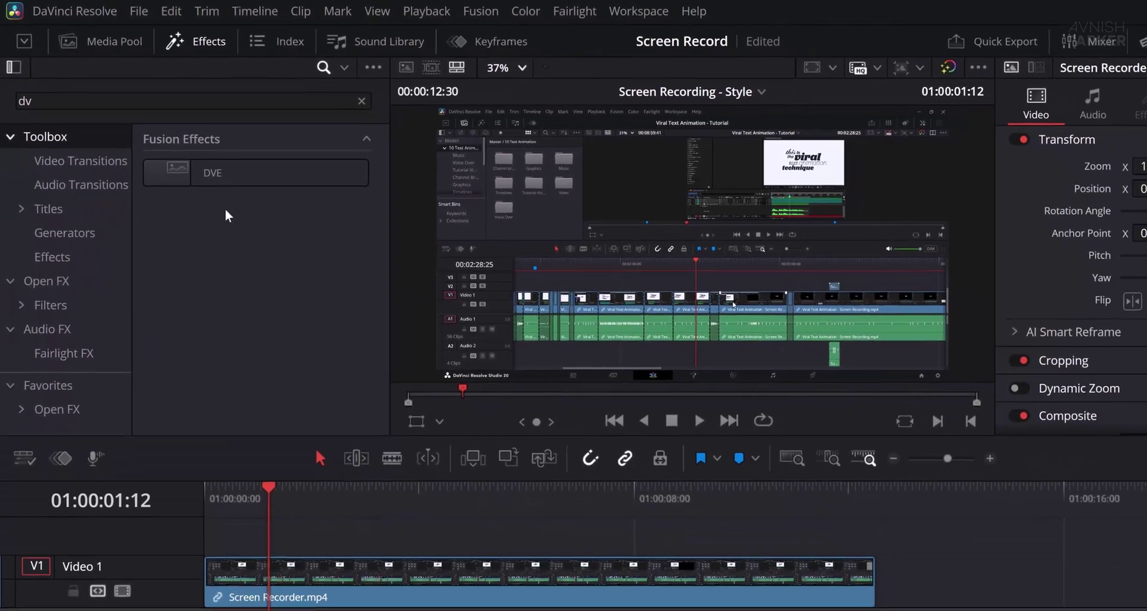
pyautogui.moveTo(263, 209); pyautogui.dragTo(293, 486)
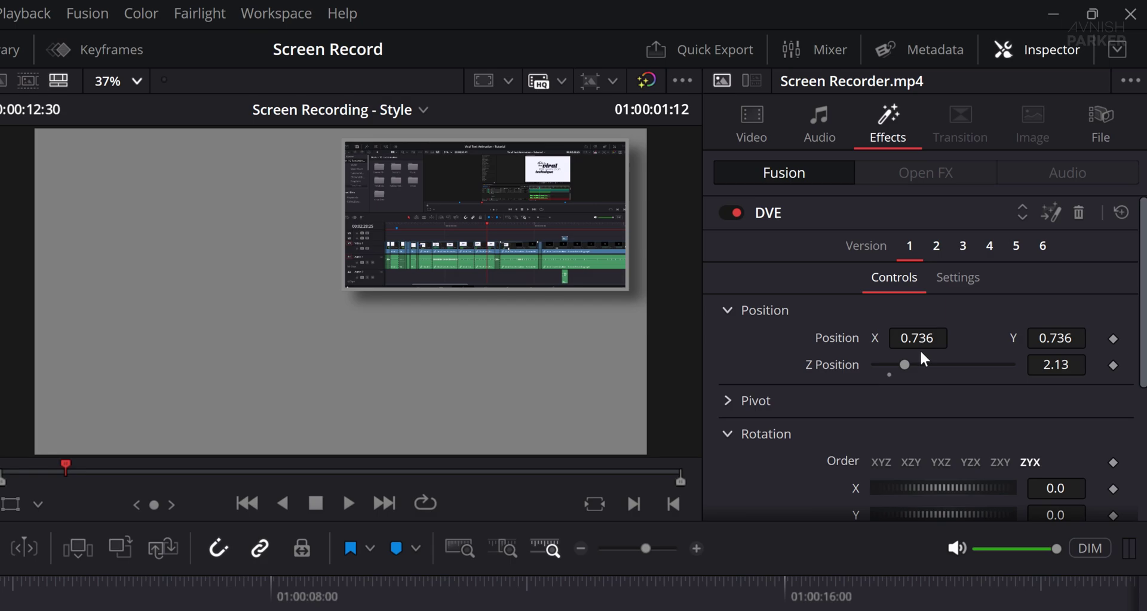
# Step: Set the DVE Z Position to 0.4 and Position X/Y to 0.327 and 1.01
pyautogui.moveTo(906, 364); pyautogui.dragTo(887, 371)
pyautogui.doubleClick(1066, 367)
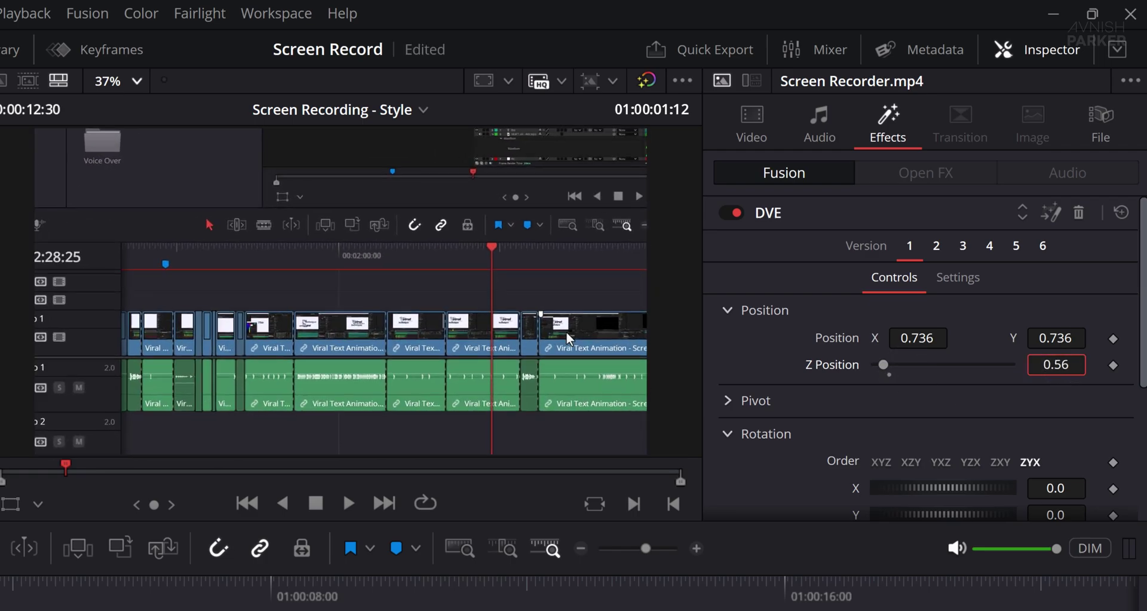
pyautogui.write('0.4')
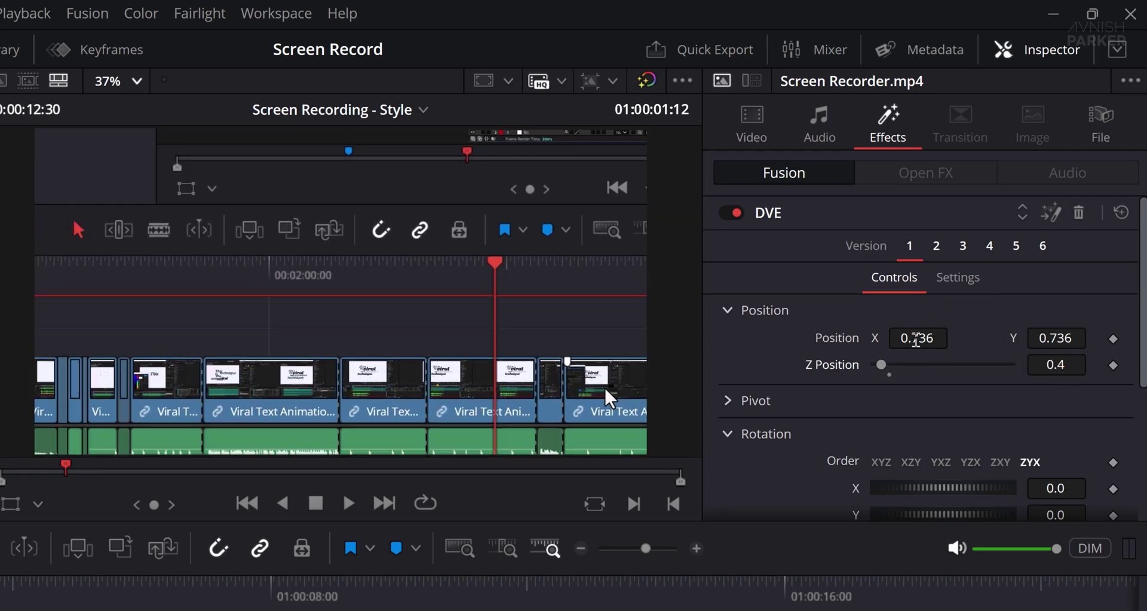
pyautogui.moveTo(917, 336); pyautogui.dragTo(672, 336)
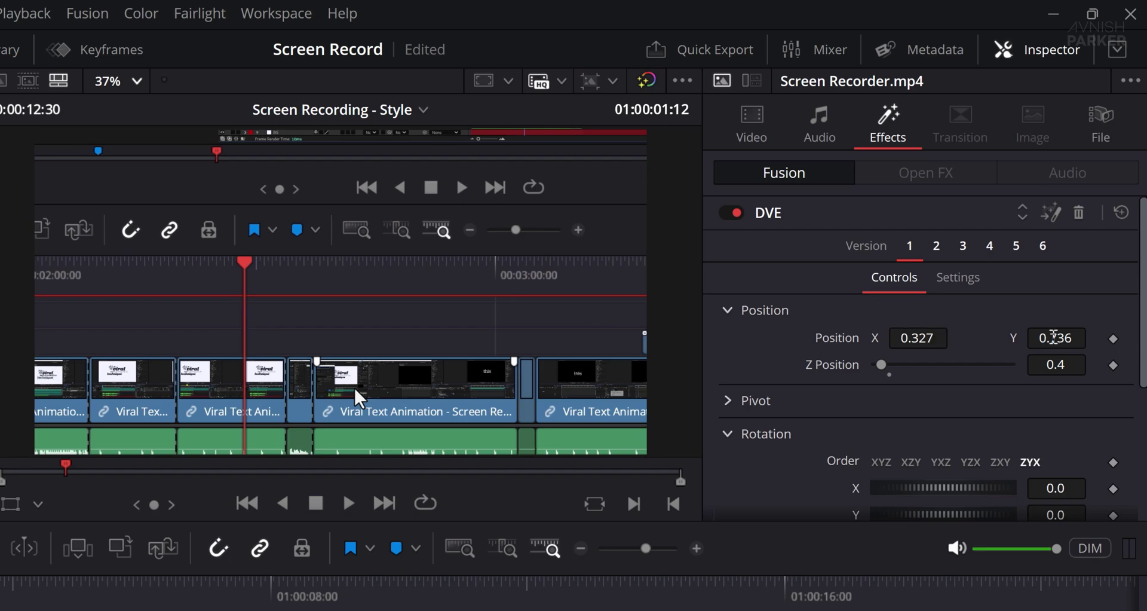
pyautogui.moveTo(1054, 338); pyautogui.dragTo(1137, 338)
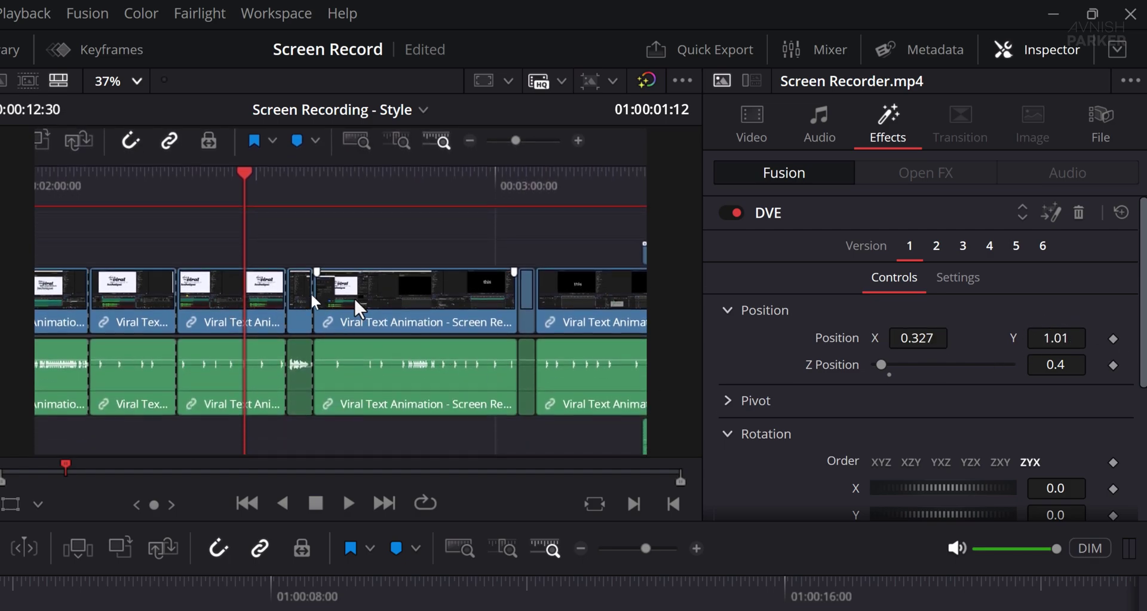
# Step: Rotate the DVE to -23.5/28.7/15.7, perspective 0.953, border blend 0, then nudge it right
pyautogui.scroll(-5, 835, 418)
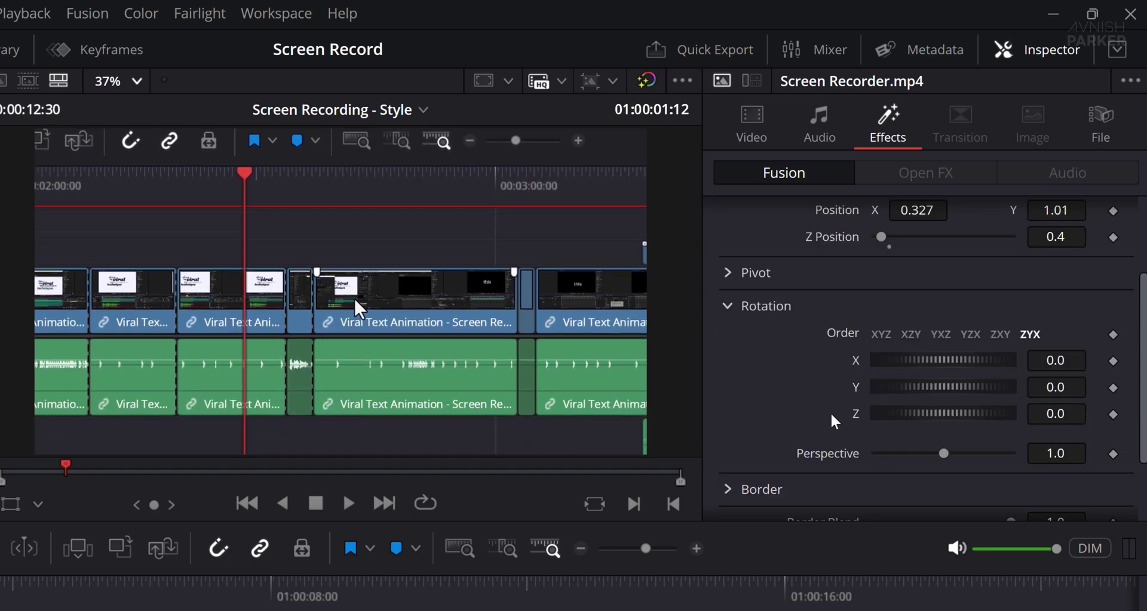
pyautogui.moveTo(906, 300); pyautogui.dragTo(964, 351)
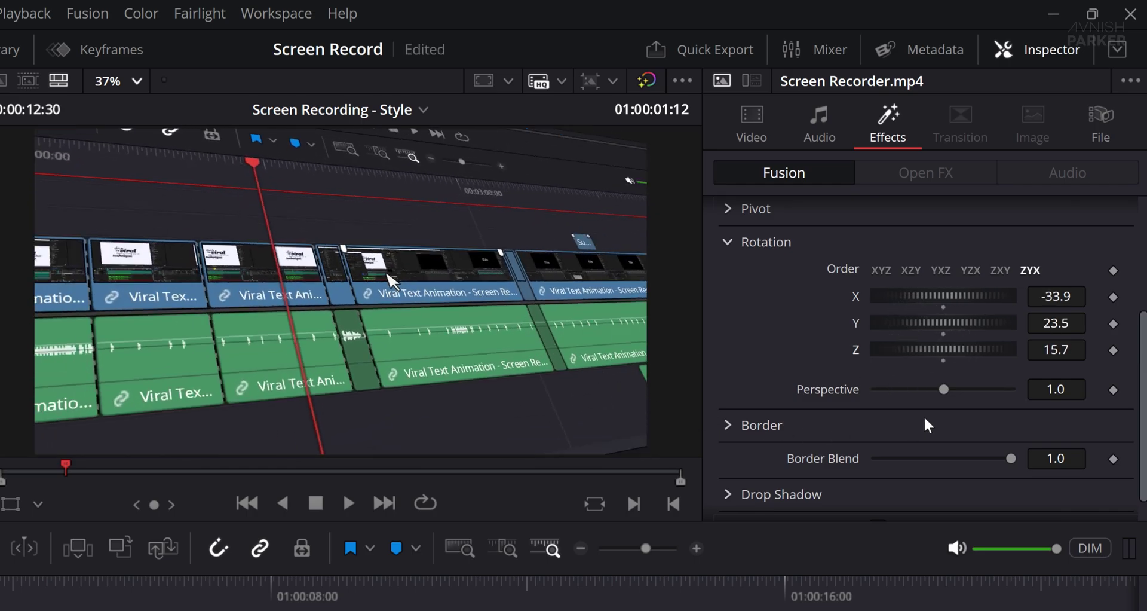
pyautogui.moveTo(941, 393)
pyautogui.mouseDown()
pyautogui.moveTo(906, 385)
pyautogui.moveTo(980, 386)
pyautogui.moveTo(939, 383)
pyautogui.mouseUp()
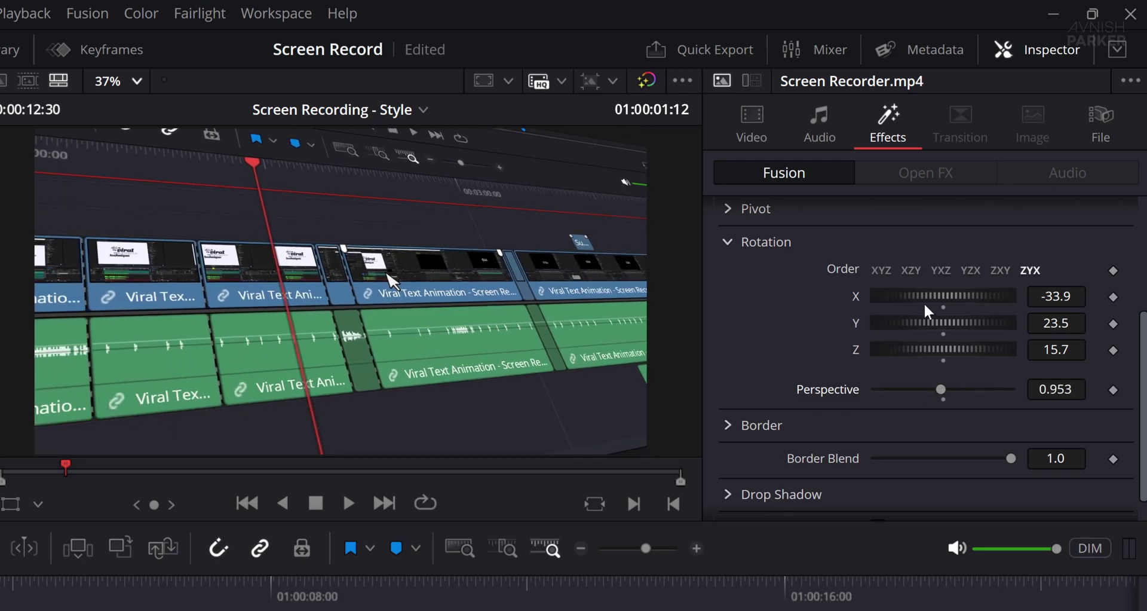
pyautogui.moveTo(924, 305); pyautogui.dragTo(938, 292)
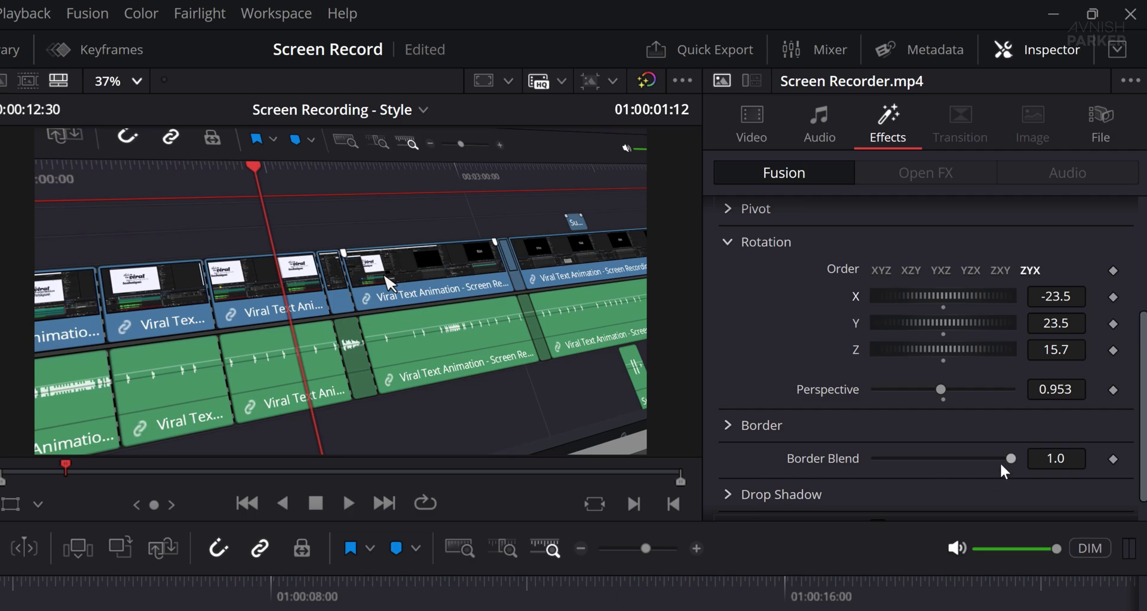
pyautogui.moveTo(1011, 459); pyautogui.dragTo(816, 460)
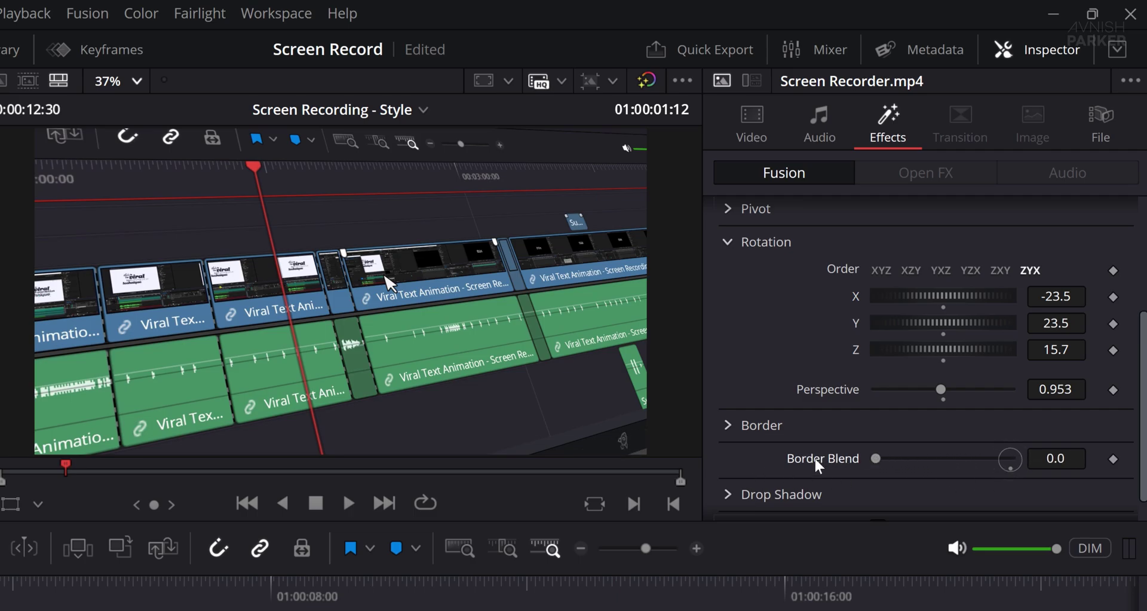
pyautogui.moveTo(935, 322); pyautogui.dragTo(943, 321)
pyautogui.scroll(2, 942, 320)
pyautogui.moveTo(1057, 273); pyautogui.dragTo(1055, 276)
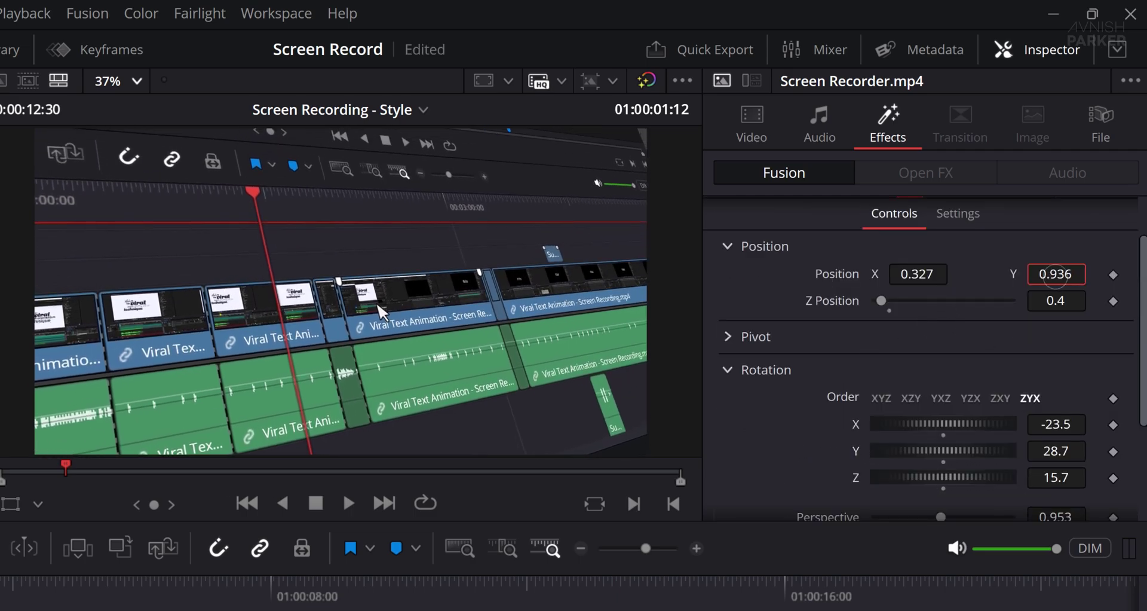
pyautogui.moveTo(439, 354); pyautogui.dragTo(460, 346)
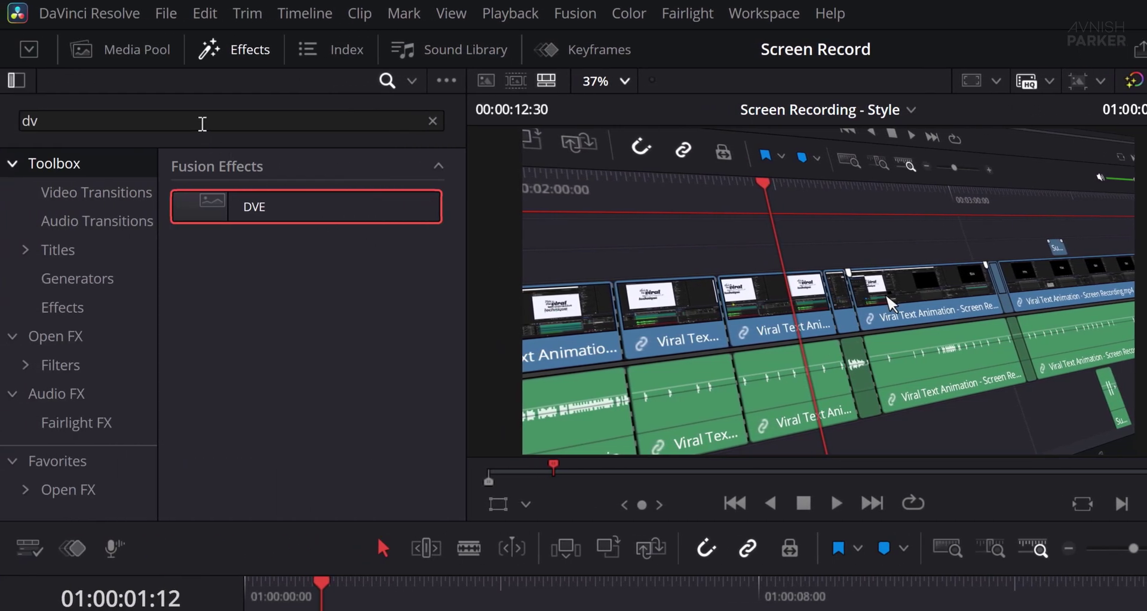
# Step: Search 'tilt' and apply the Open FX Tilt-Shift Blur to the Video 1 clip
pyautogui.doubleClick(203, 124)
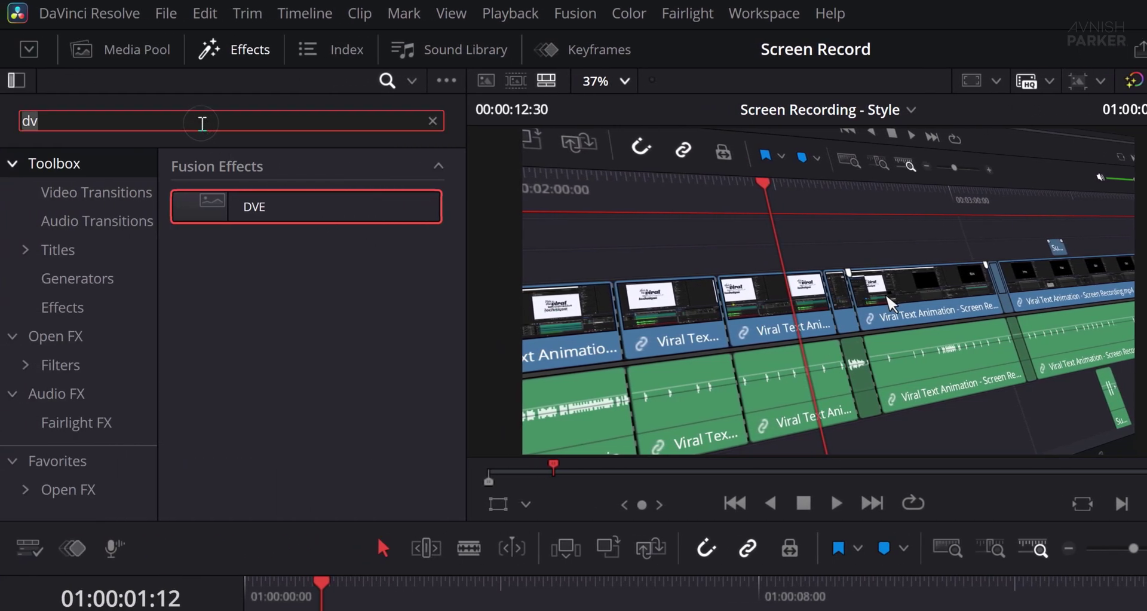
pyautogui.write('tilt')
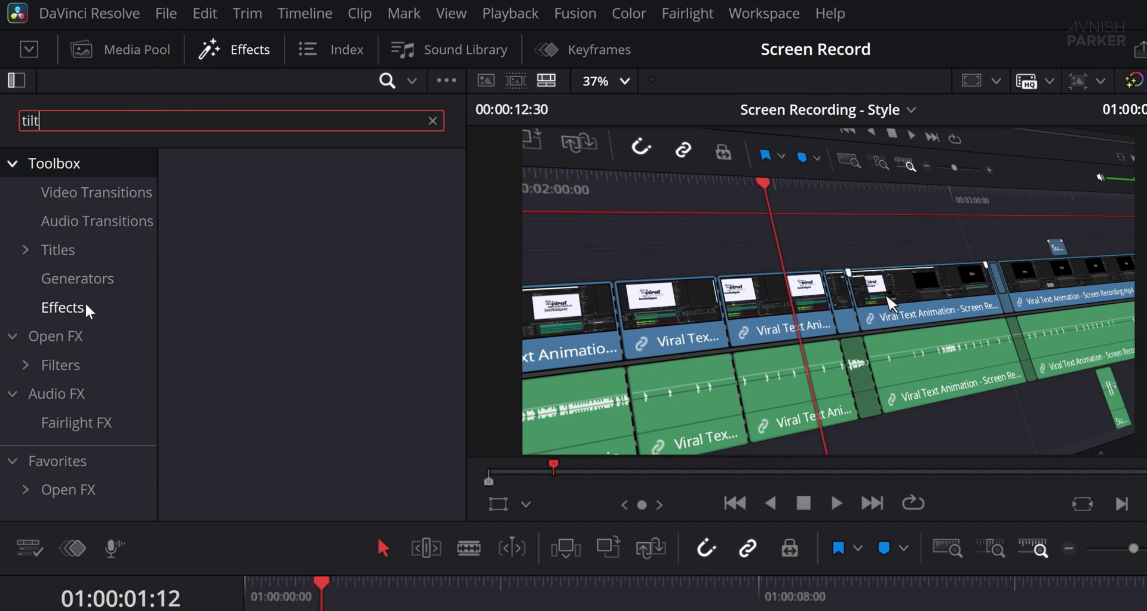
pyautogui.click(50, 343)
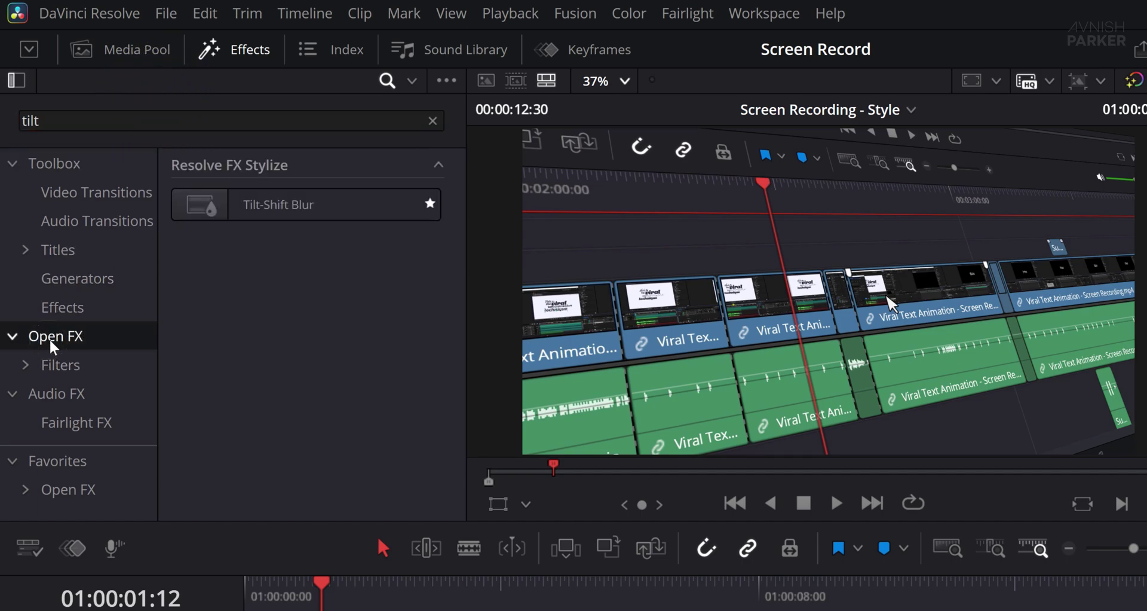
pyautogui.moveTo(299, 206); pyautogui.dragTo(353, 479)
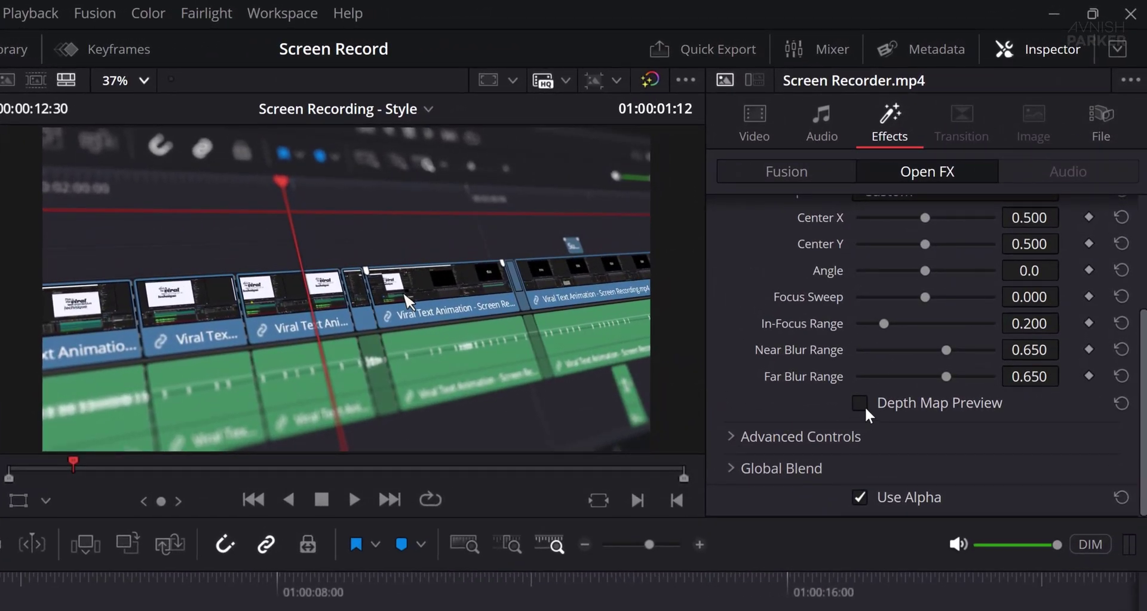
# Step: Using the depth map preview, set the focus band angle to 82.6 and In-Focus Range 0.400, then save
pyautogui.click(861, 403)
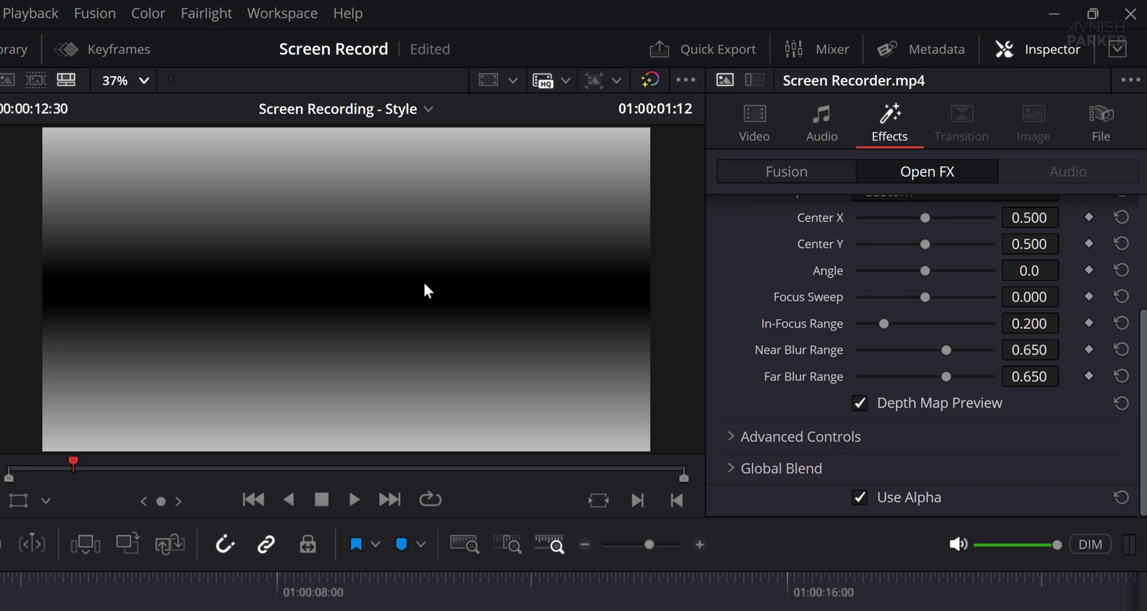
pyautogui.moveTo(1029, 270); pyautogui.dragTo(1078, 270)
pyautogui.moveTo(1026, 324); pyautogui.dragTo(1059, 323)
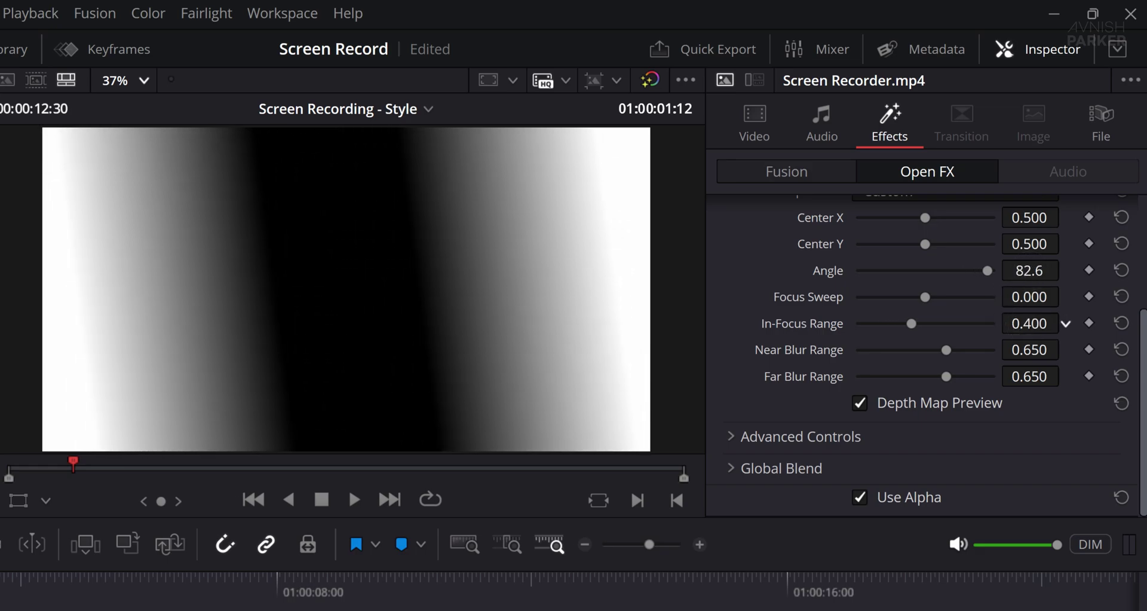
pyautogui.click(861, 404)
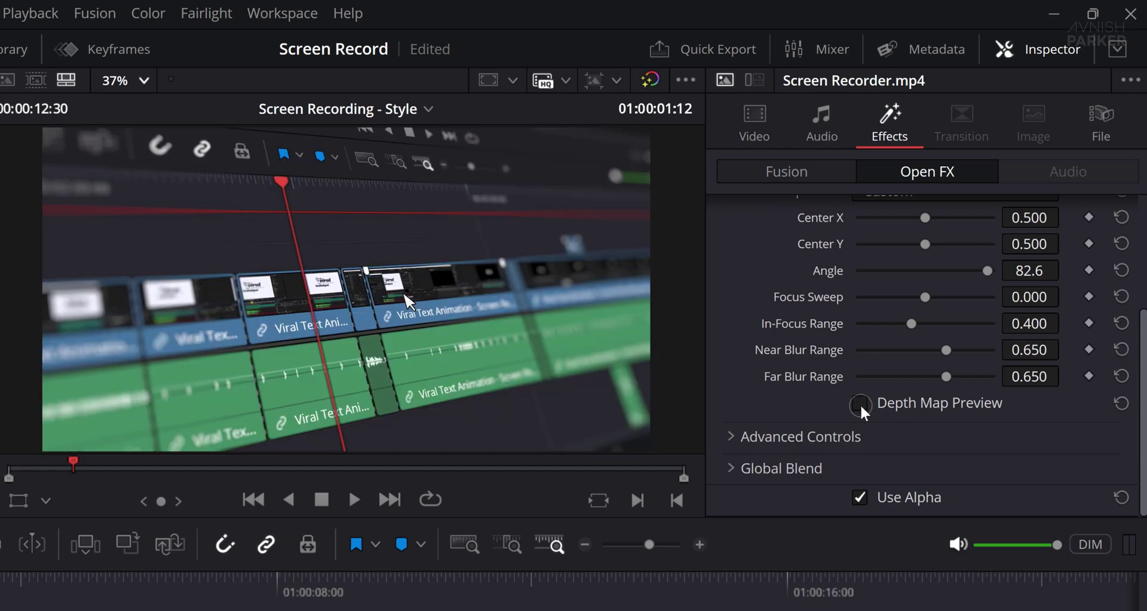
pyautogui.hotkey('ctrl', 's')
# Step: Set the Tilt-Shift Blur Strength to 4.73 and move the playhead to 01:00:03:24
pyautogui.scroll(3, 820, 391)
pyautogui.moveTo(914, 274)
pyautogui.mouseDown()
pyautogui.moveTo(964, 275)
pyautogui.moveTo(927, 275)
pyautogui.mouseUp()
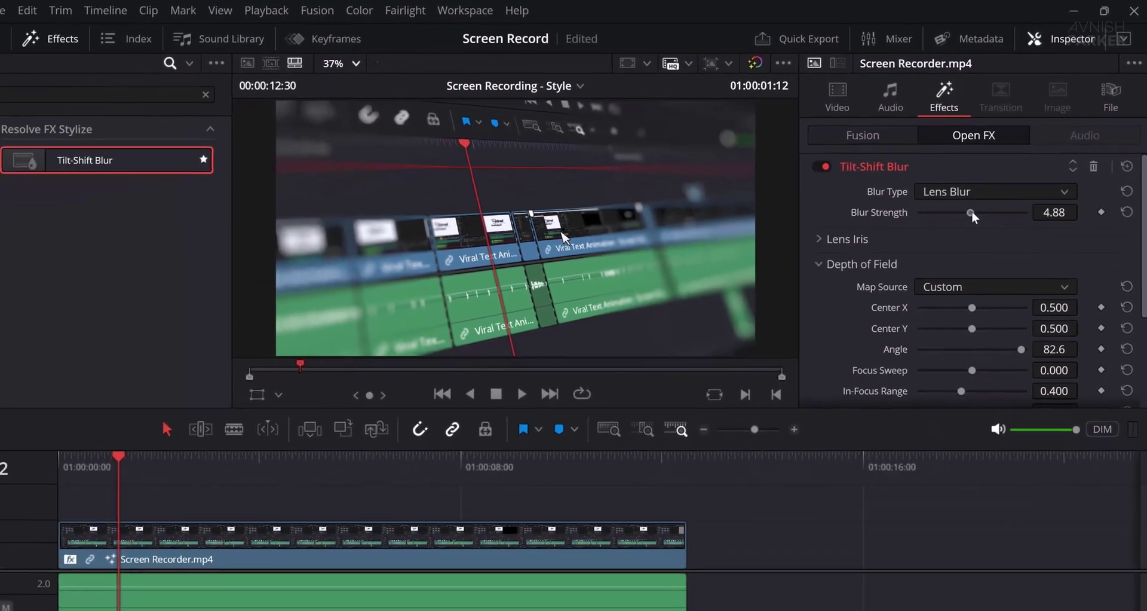
pyautogui.moveTo(971, 212); pyautogui.dragTo(968, 212)
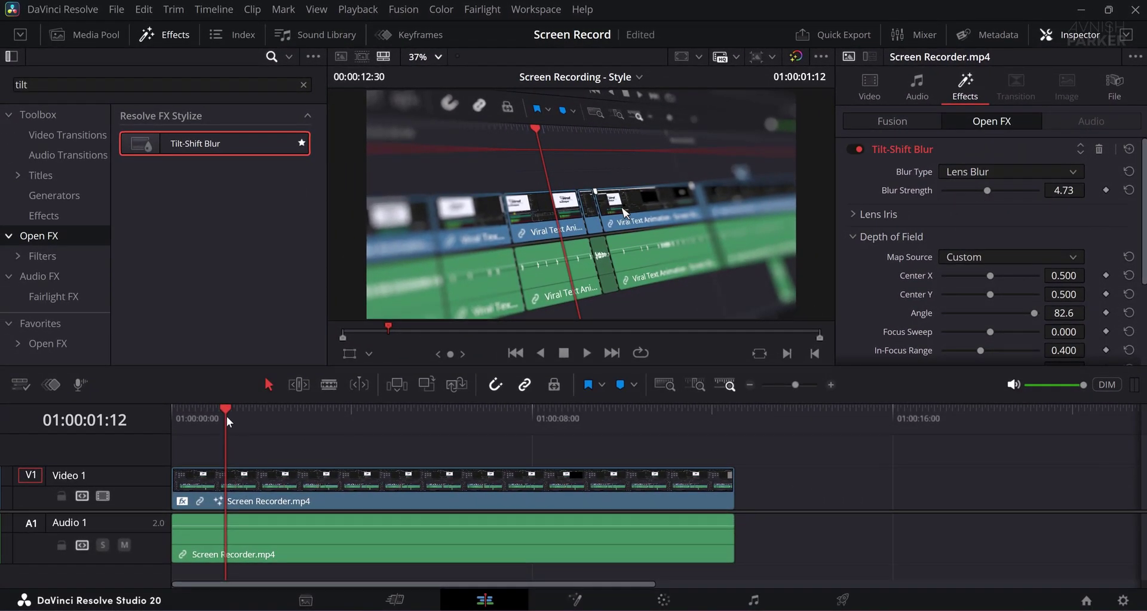
pyautogui.moveTo(227, 422); pyautogui.dragTo(325, 415)
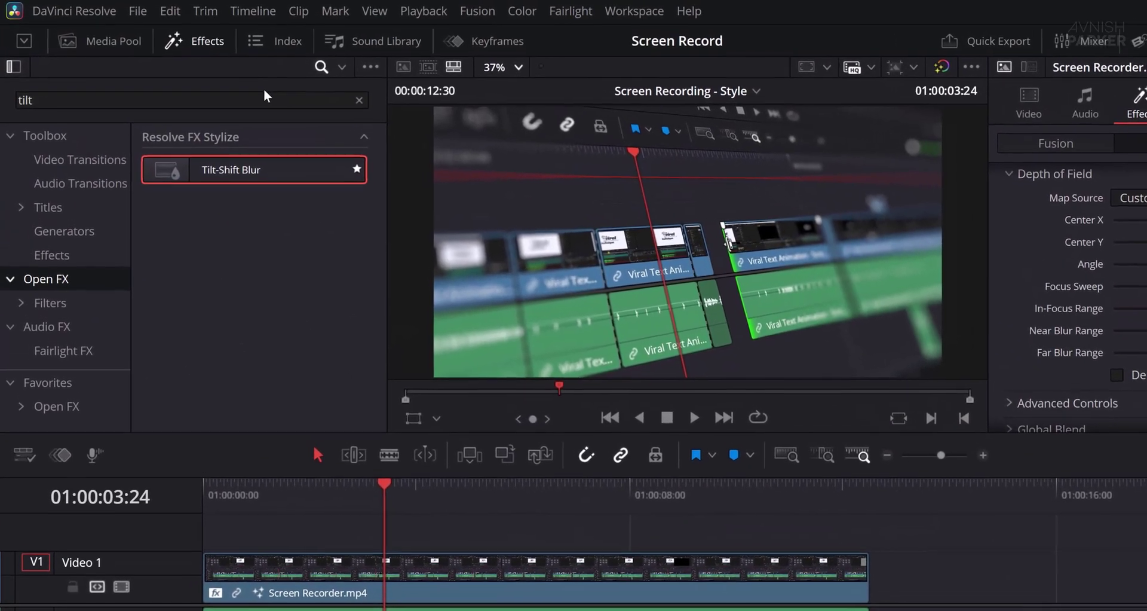
# Step: Search 'glow' and apply Resolve FX Glow to the Video 1 clip below the Tilt-Shift Blur
pyautogui.doubleClick(245, 96)
pyautogui.write('g')
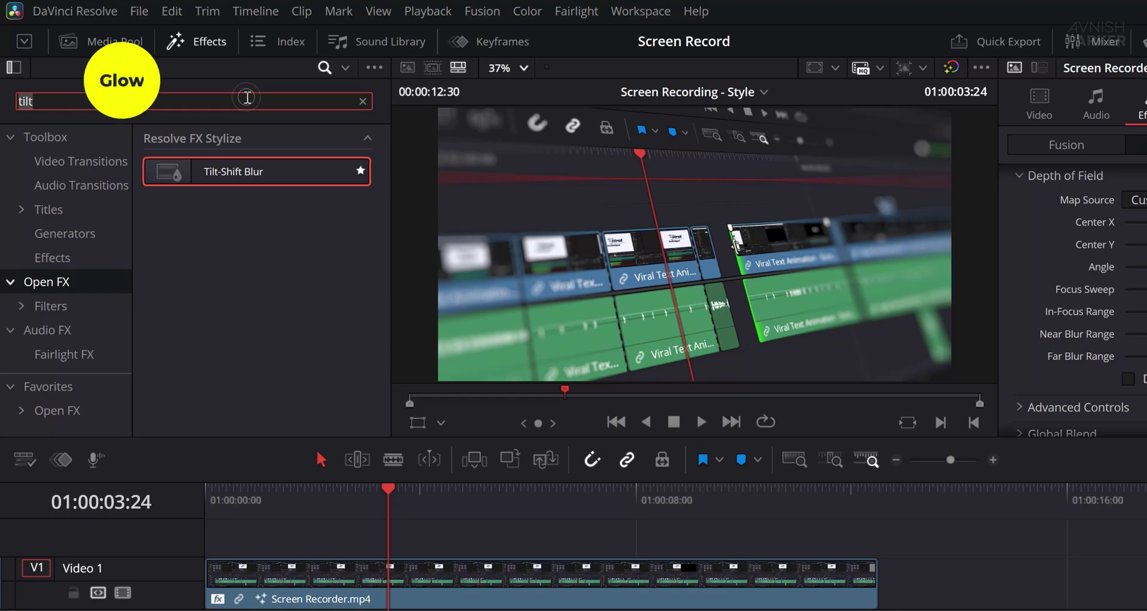
pyautogui.write('lo')
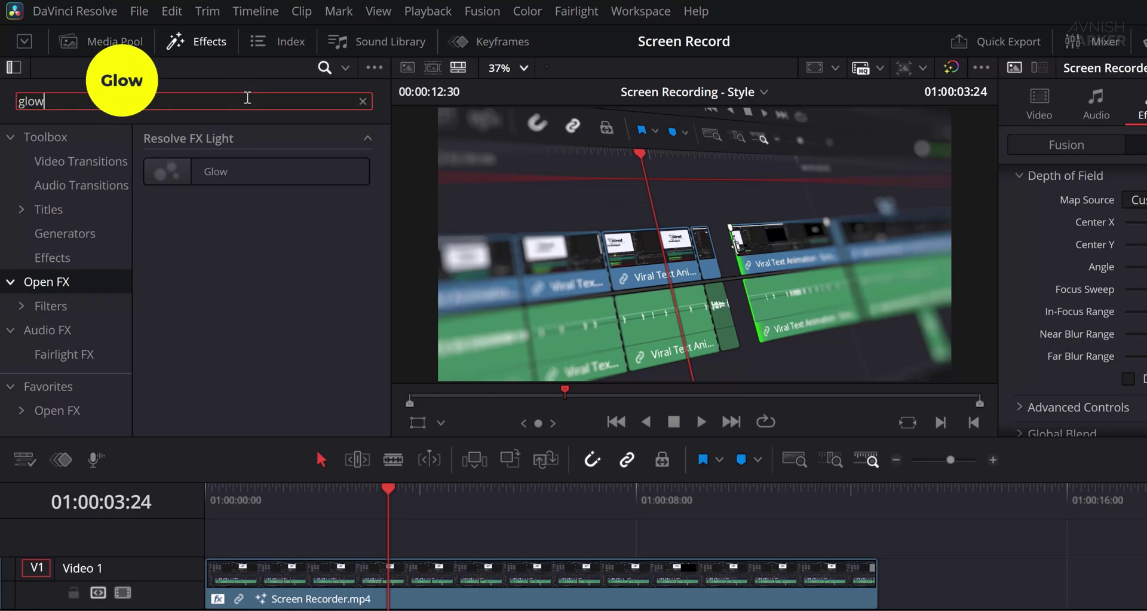
pyautogui.write('w')
pyautogui.moveTo(358, 172); pyautogui.dragTo(438, 583)
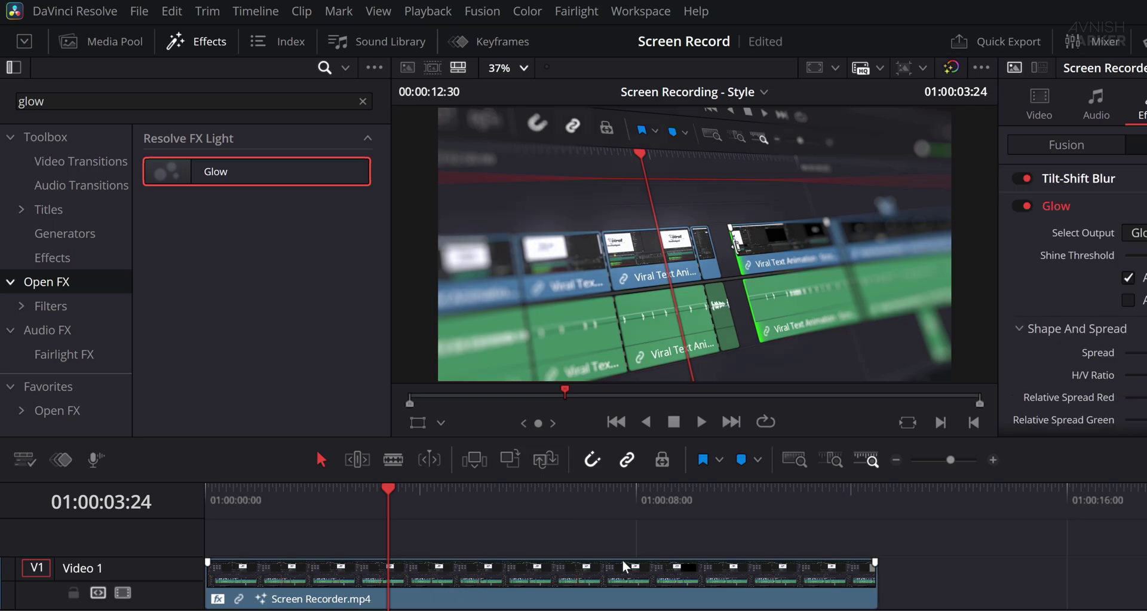
pyautogui.scroll(5, 645, 242)
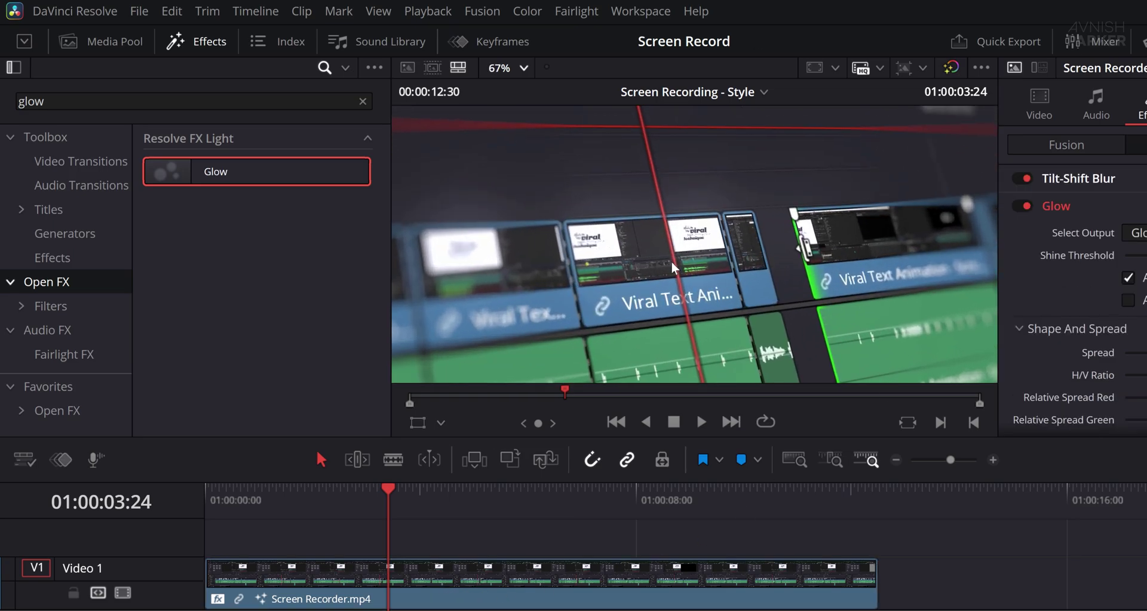
pyautogui.scroll(1, 746, 292)
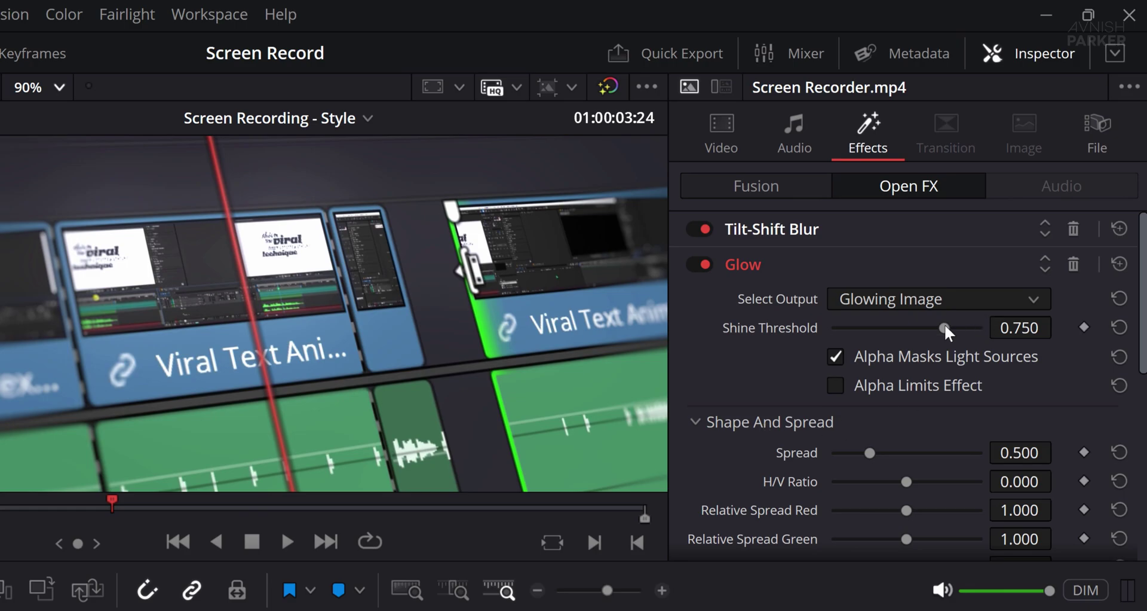
# Step: Set Glow Shine Threshold to 0.395, Spread to 0.651 and Relative Spread Red to 0.822
pyautogui.moveTo(945, 327); pyautogui.dragTo(891, 327)
pyautogui.scroll(-2, 755, 439)
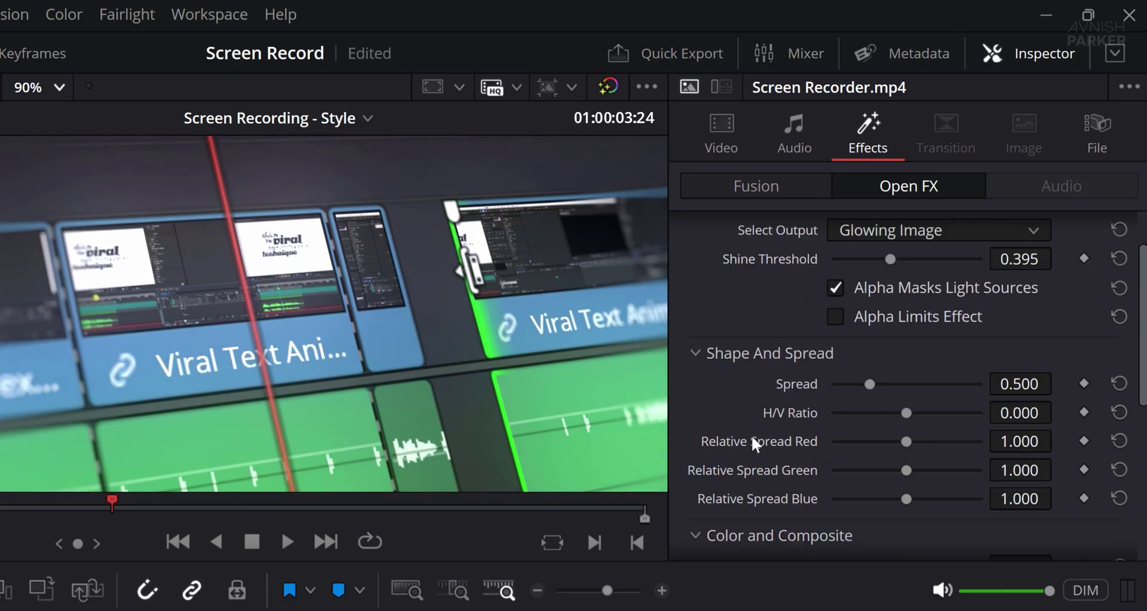
pyautogui.moveTo(868, 384)
pyautogui.mouseDown()
pyautogui.moveTo(932, 385)
pyautogui.moveTo(849, 387)
pyautogui.moveTo(881, 384)
pyautogui.mouseUp()
pyautogui.scroll(-3, 343, 327)
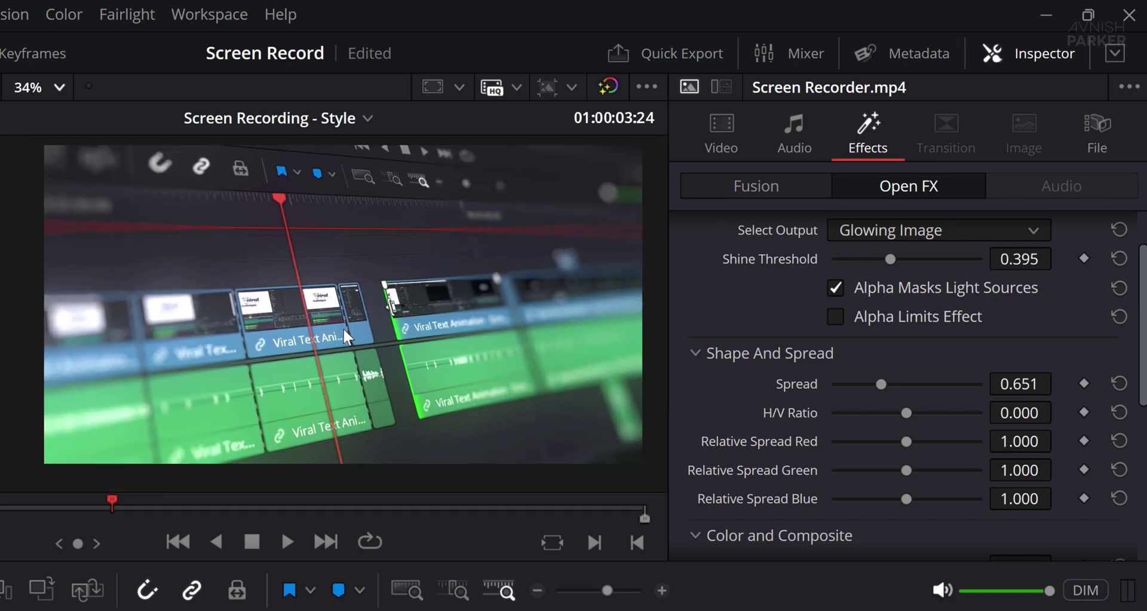
pyautogui.scroll(1, 343, 327)
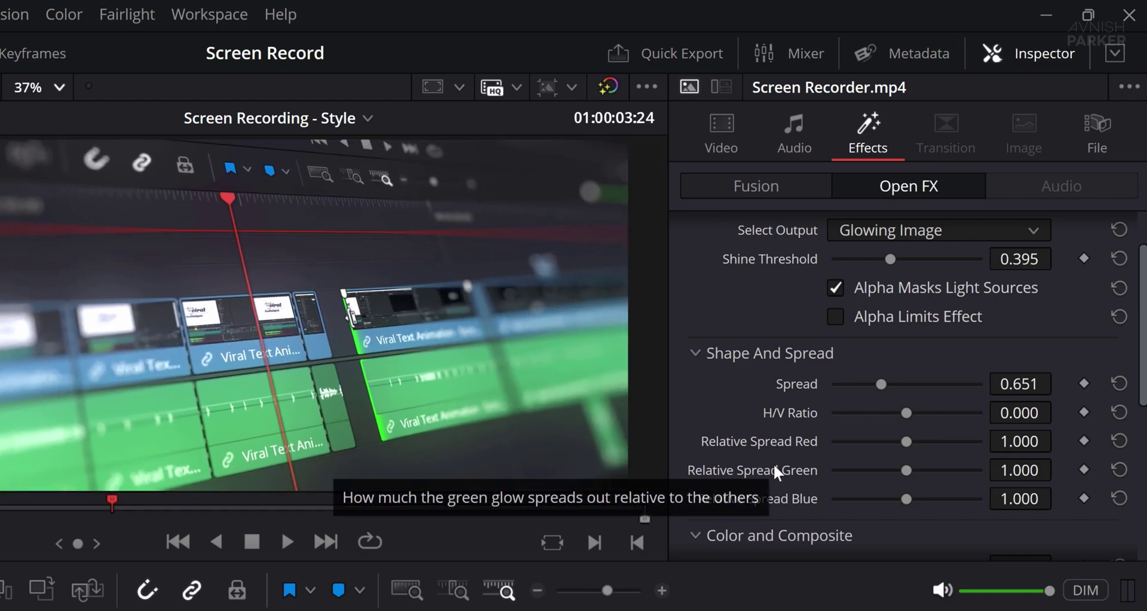
pyautogui.moveTo(907, 441); pyautogui.dragTo(831, 441)
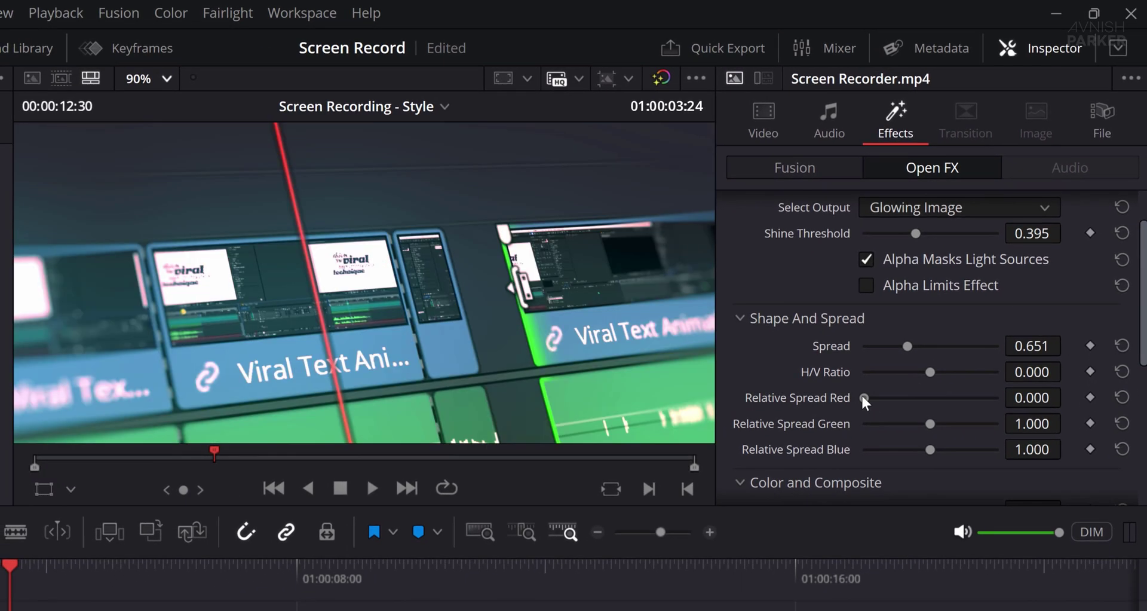
# Step: Raise the Glow's Bright Region Recovery and set Relative Spread Green to 0.930
pyautogui.scroll(-3, 429, 355)
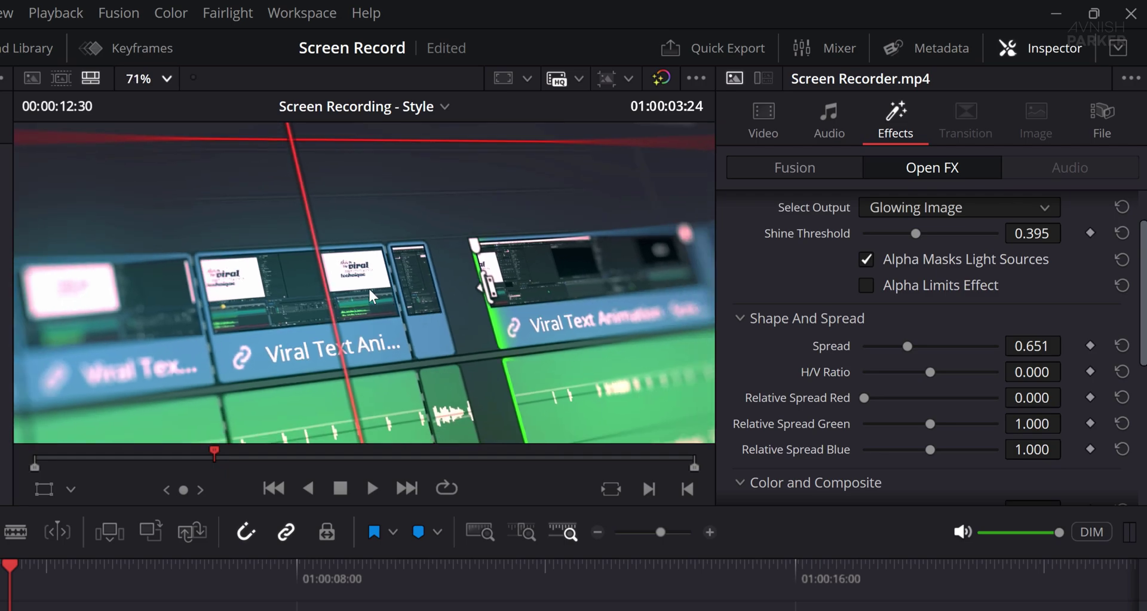
pyautogui.scroll(1, 448, 354)
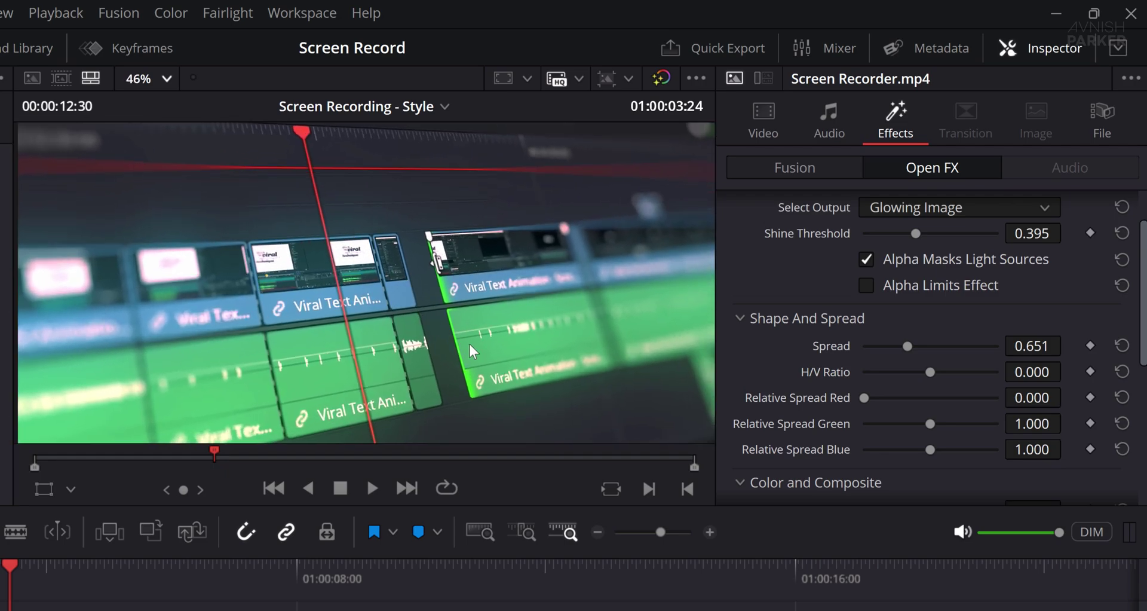
pyautogui.scroll(-5, 807, 429)
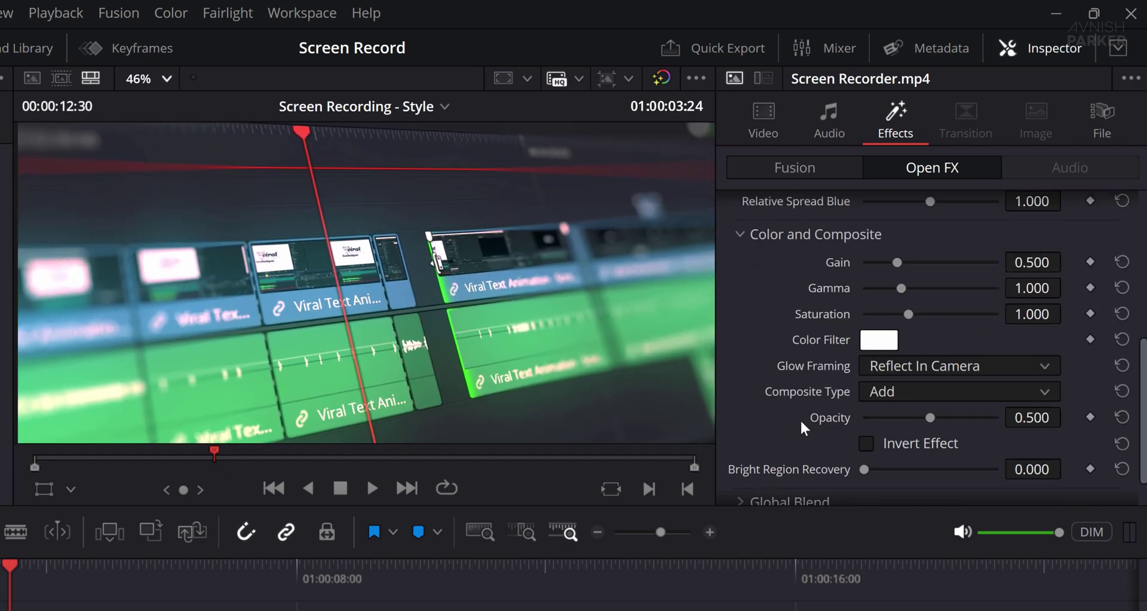
pyautogui.moveTo(865, 469); pyautogui.dragTo(944, 475)
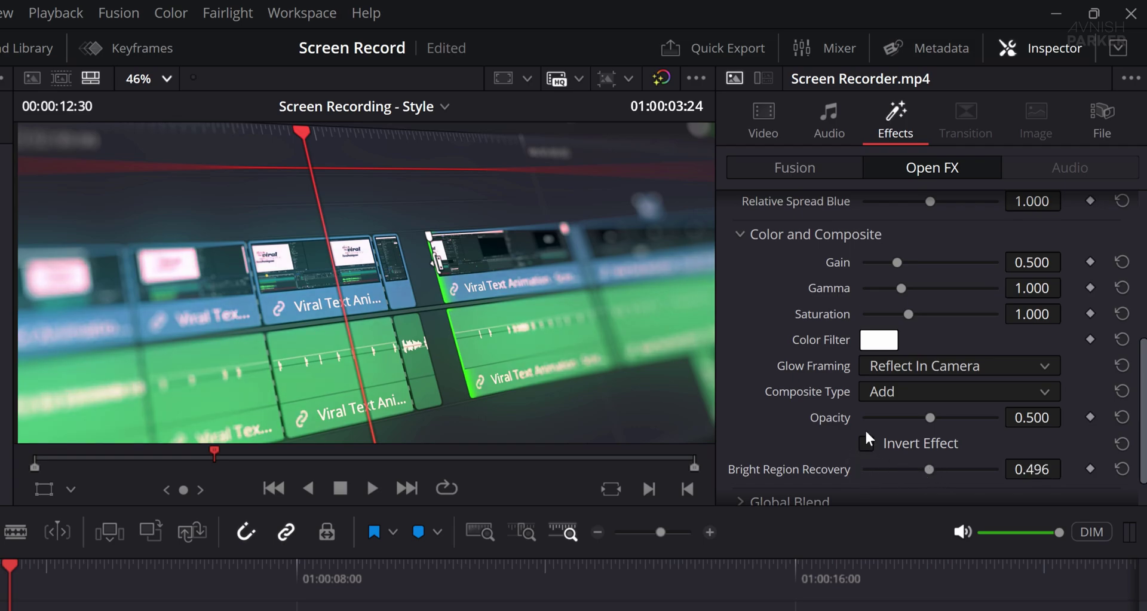
pyautogui.scroll(1, 793, 436)
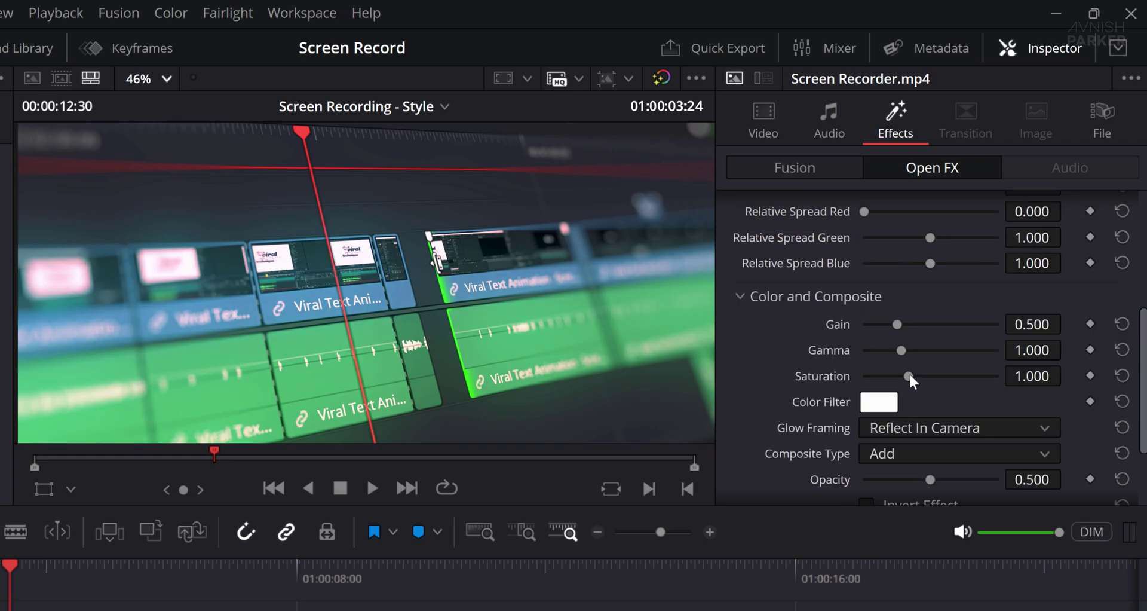
pyautogui.moveTo(909, 376); pyautogui.dragTo(925, 424)
pyautogui.scroll(-1, 902, 466)
pyautogui.scroll(3, 868, 405)
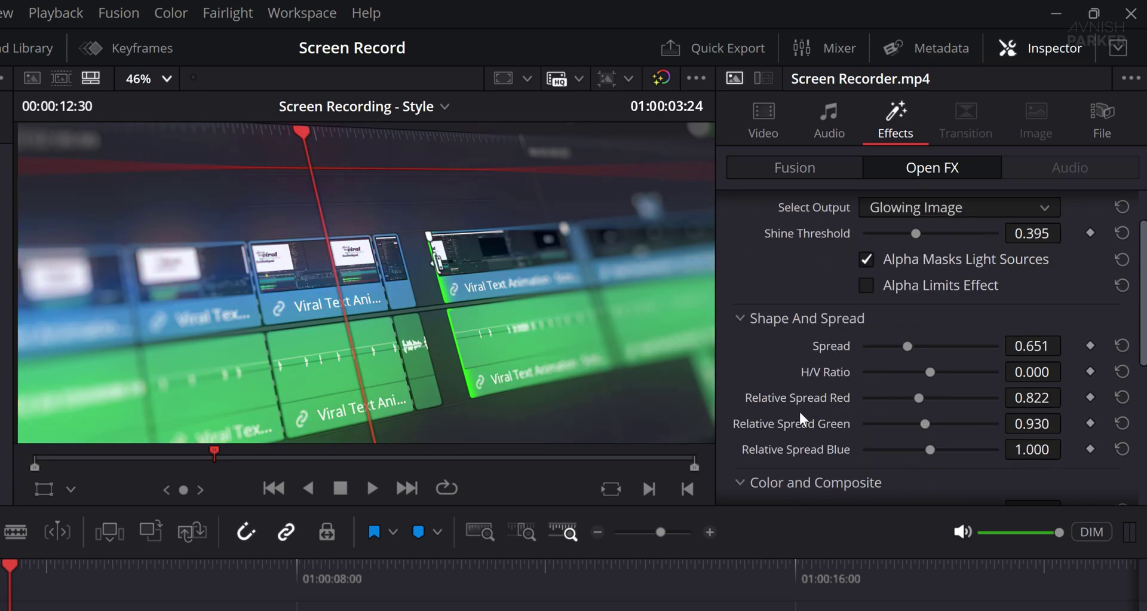
pyautogui.scroll(1, 801, 418)
pyautogui.scroll(-3, 493, 325)
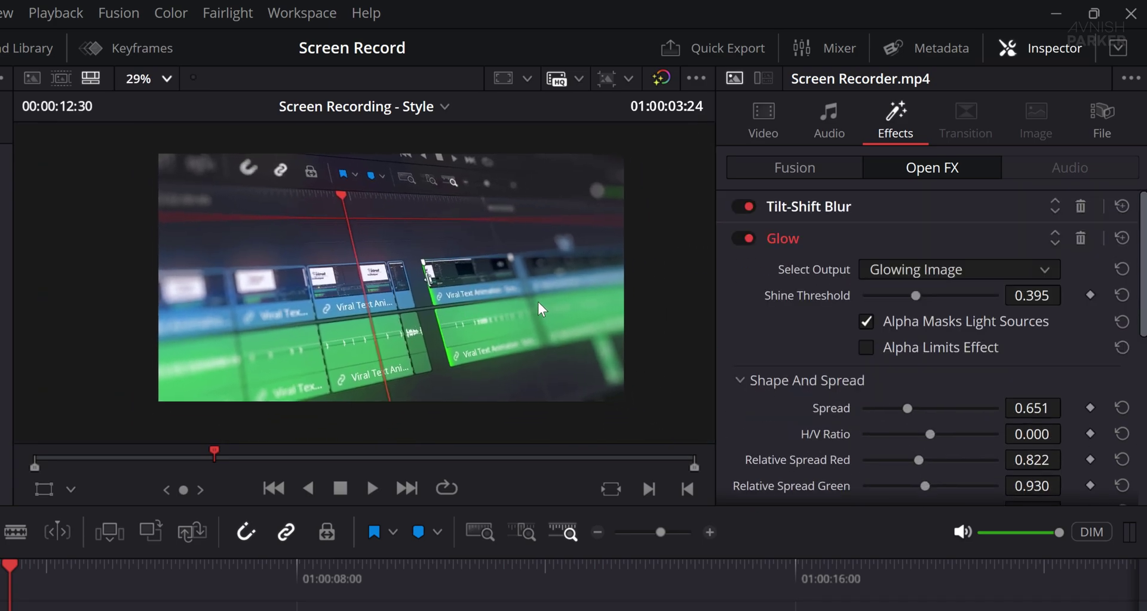
pyautogui.scroll(-1, 542, 308)
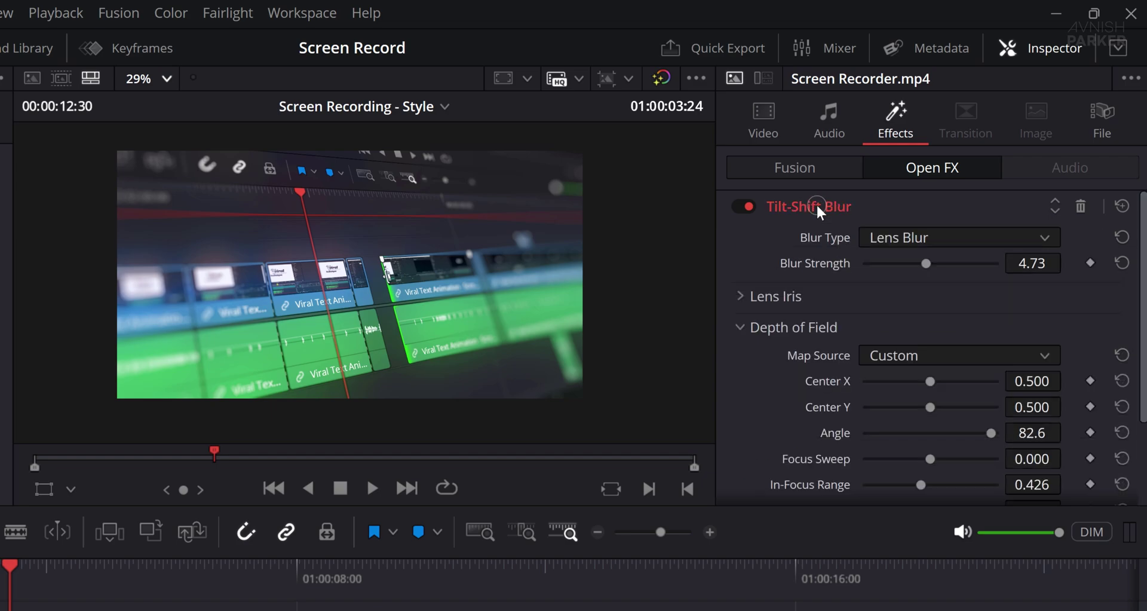
# Step: Shift the tilted clip horizontally by dragging the DVE's Position X
pyautogui.click(810, 172)
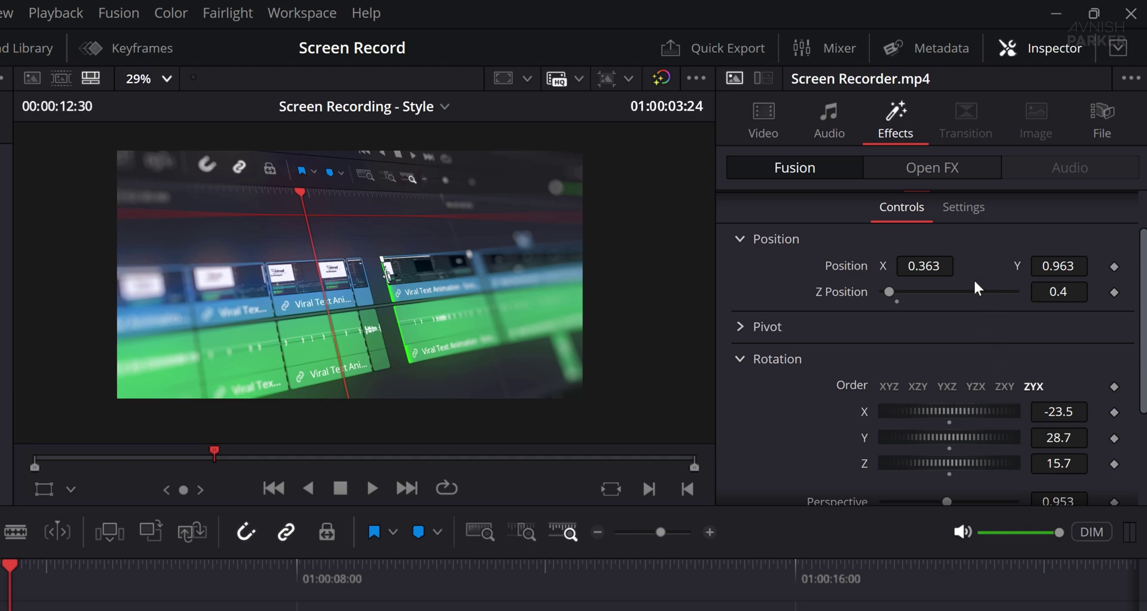
pyautogui.moveTo(920, 262); pyautogui.dragTo(796, 259)
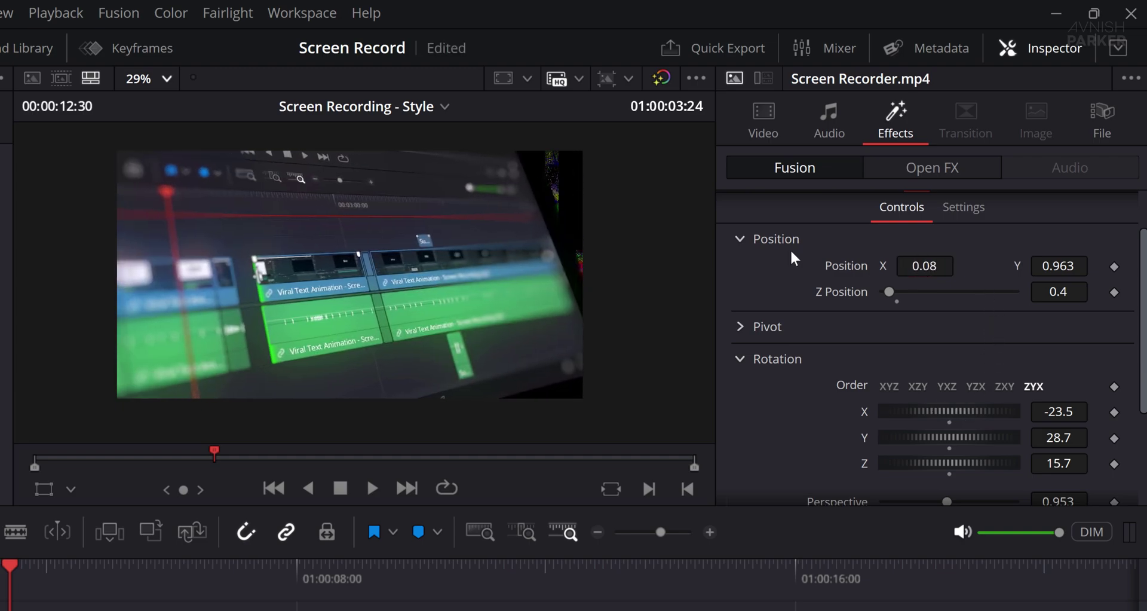
pyautogui.scroll(3, 552, 186)
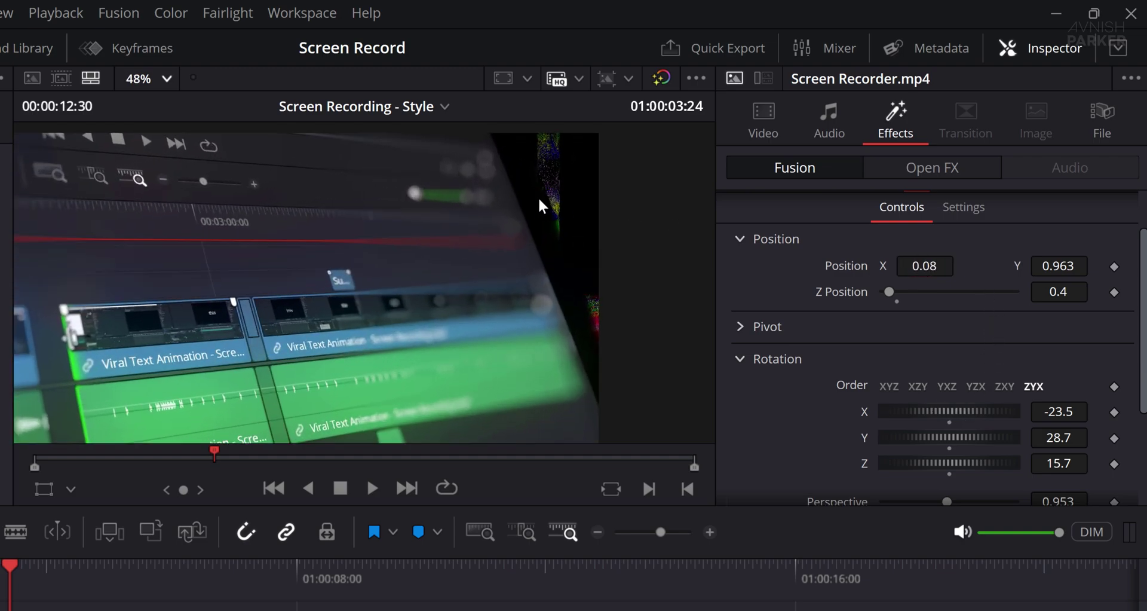
# Step: Turn on Glow's Alpha Limits Effect so only the clip itself glows
pyautogui.click(939, 174)
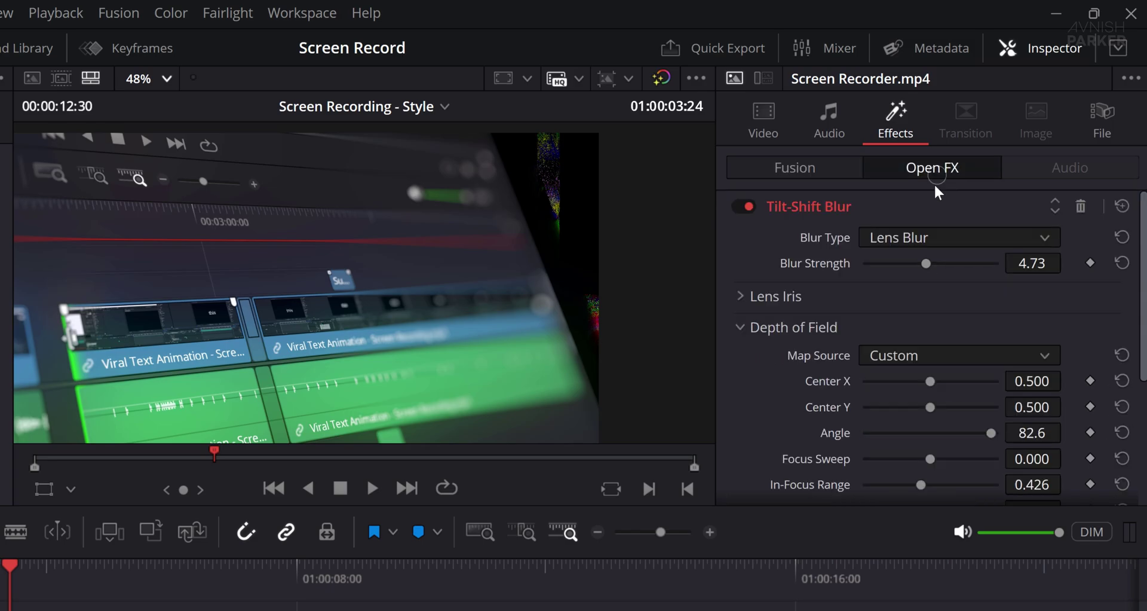
pyautogui.scroll(-3, 791, 375)
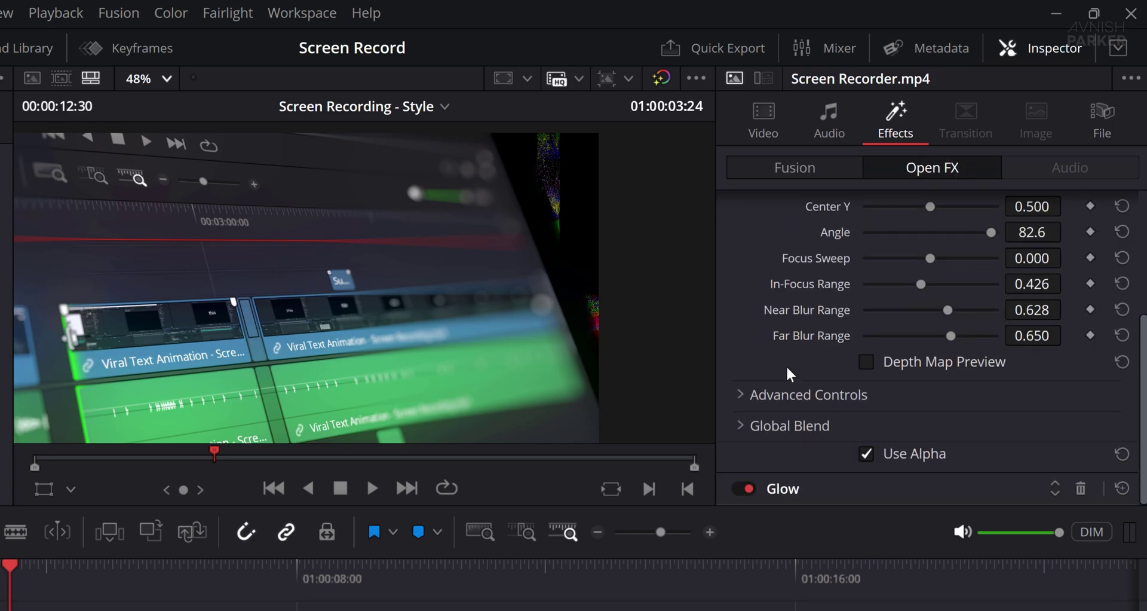
pyautogui.doubleClick(791, 495)
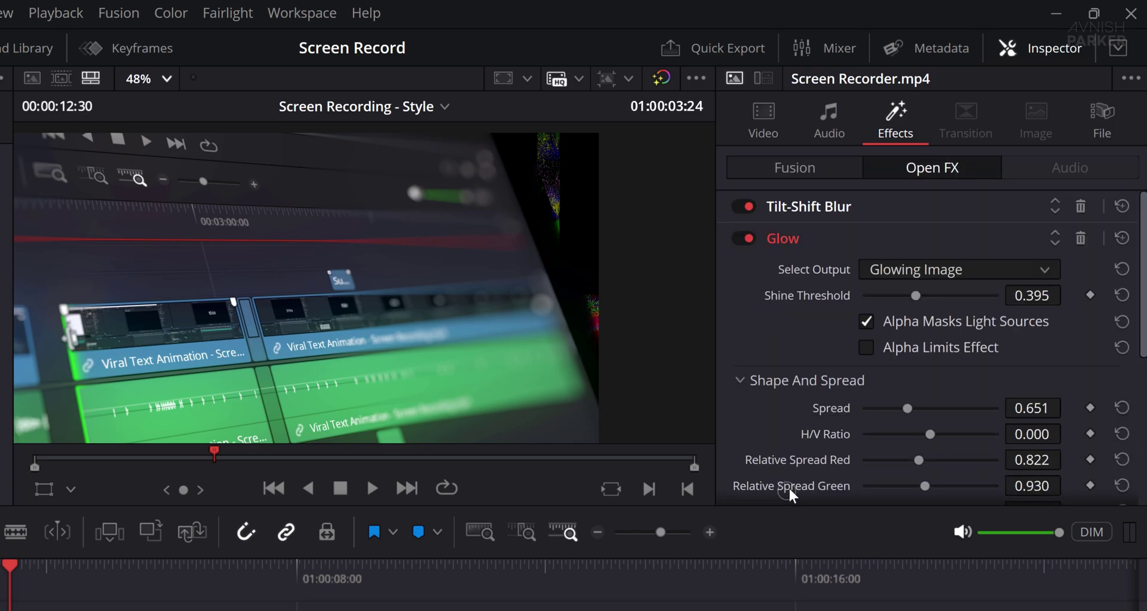
pyautogui.click(867, 348)
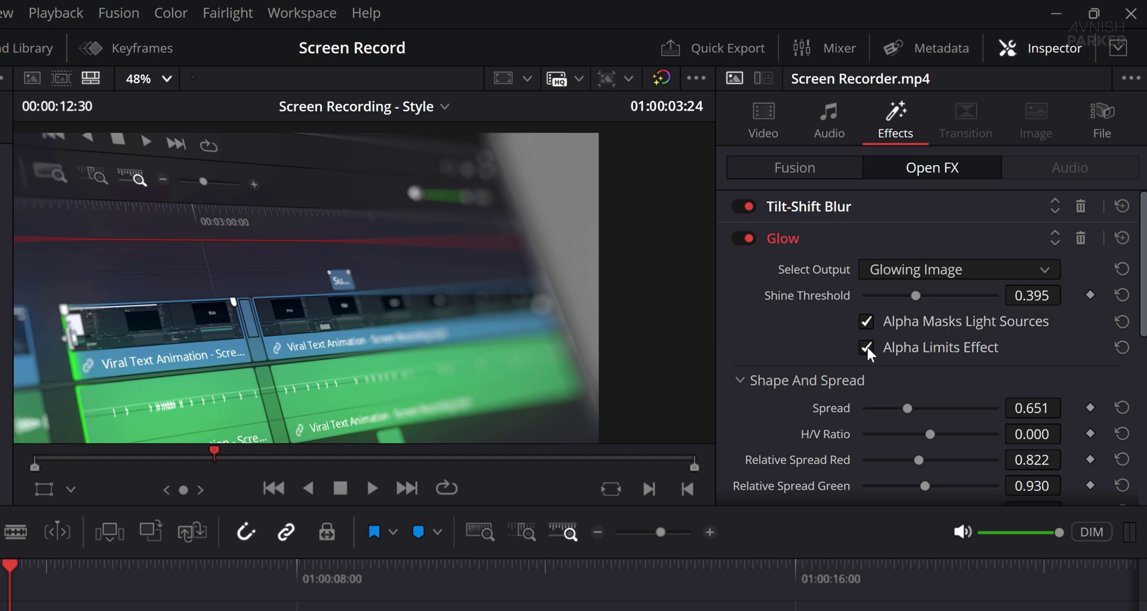
# Step: Nudge the clip's Position X further, to 0.405
pyautogui.click(809, 174)
pyautogui.moveTo(900, 272)
pyautogui.mouseDown()
pyautogui.moveTo(925, 264)
pyautogui.moveTo(845, 265)
pyautogui.moveTo(913, 264)
pyautogui.mouseUp()
pyautogui.scroll(-3, 807, 413)
pyautogui.scroll(3, 808, 413)
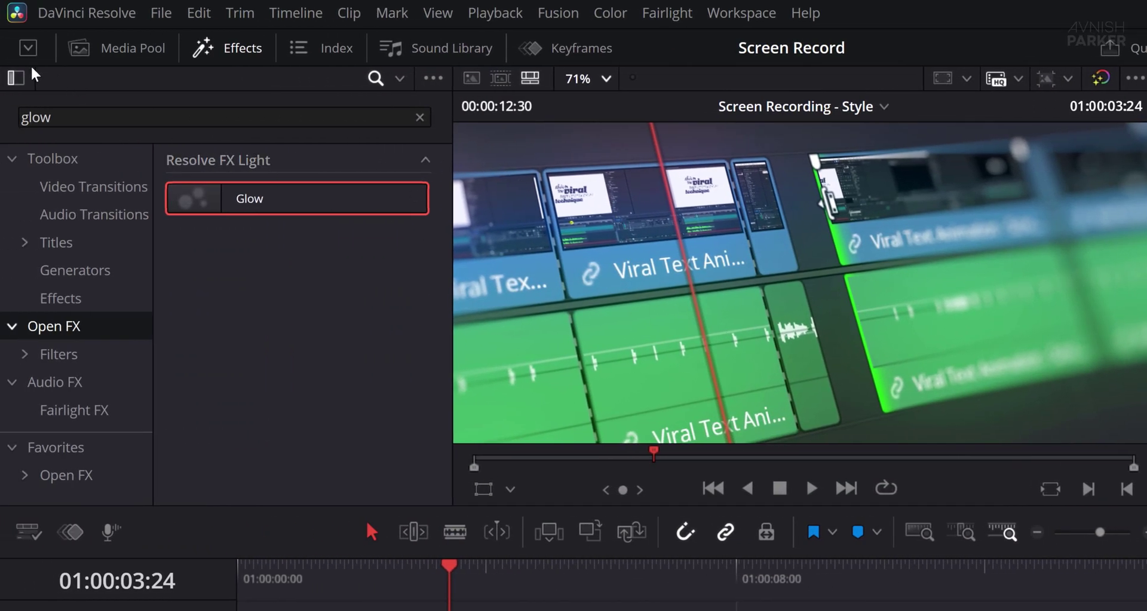
# Step: Search Effects for 'sca' and apply Scanlines to the clip
pyautogui.doubleClick(78, 115)
pyautogui.write('scan')
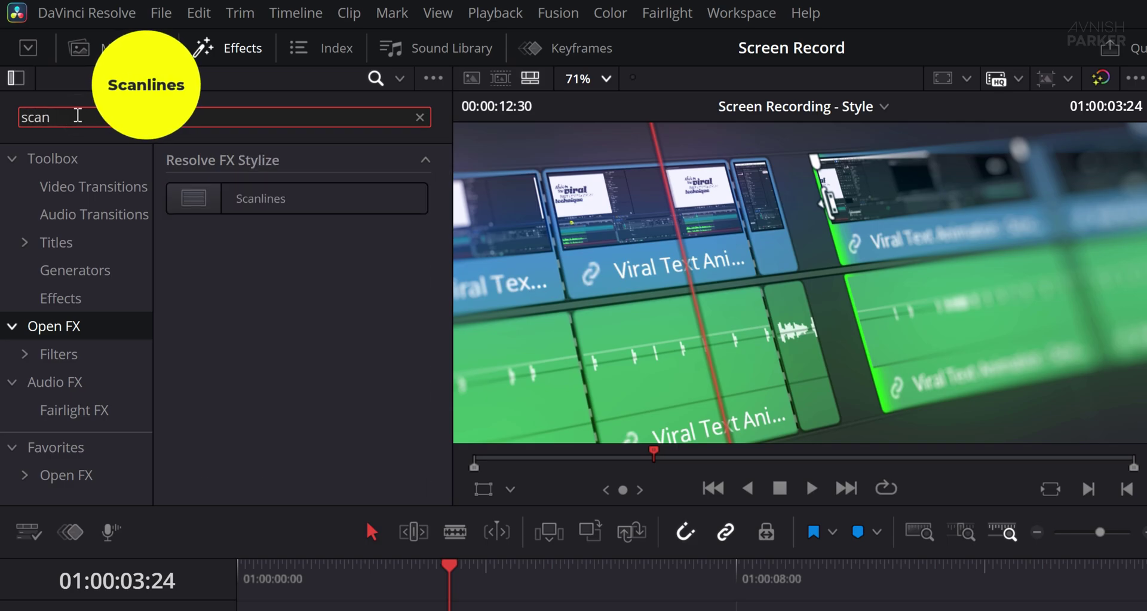
pyautogui.moveTo(281, 200); pyautogui.dragTo(447, 610)
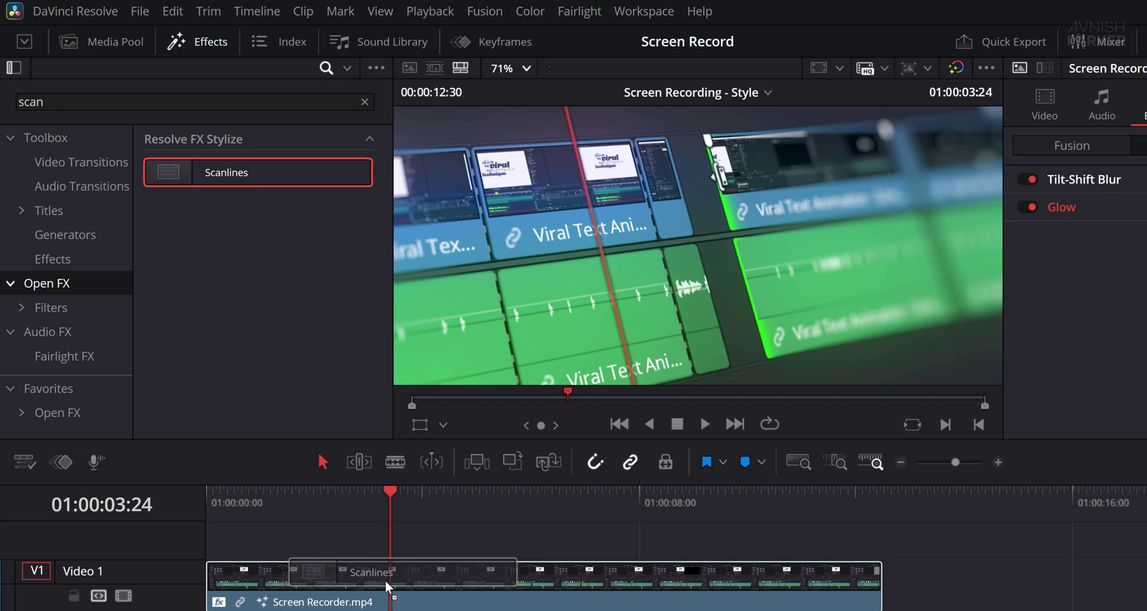
pyautogui.moveTo(388, 587); pyautogui.dragTo(388, 587)
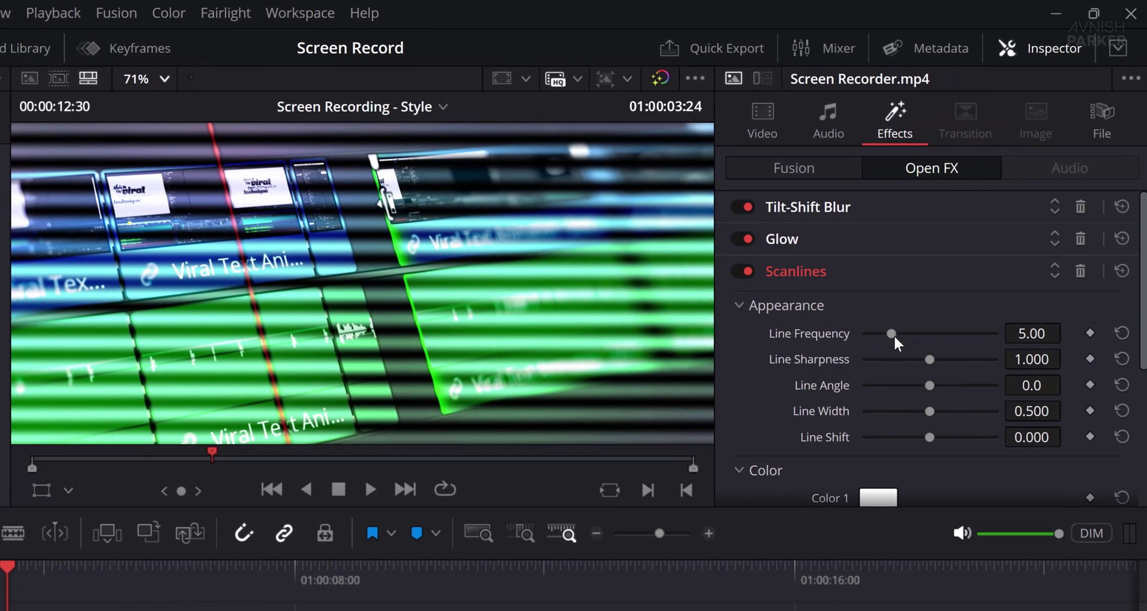
# Step: Set Scanlines Line Frequency to 20 and Global Blend to 0.217
pyautogui.moveTo(896, 336); pyautogui.dragTo(1021, 336)
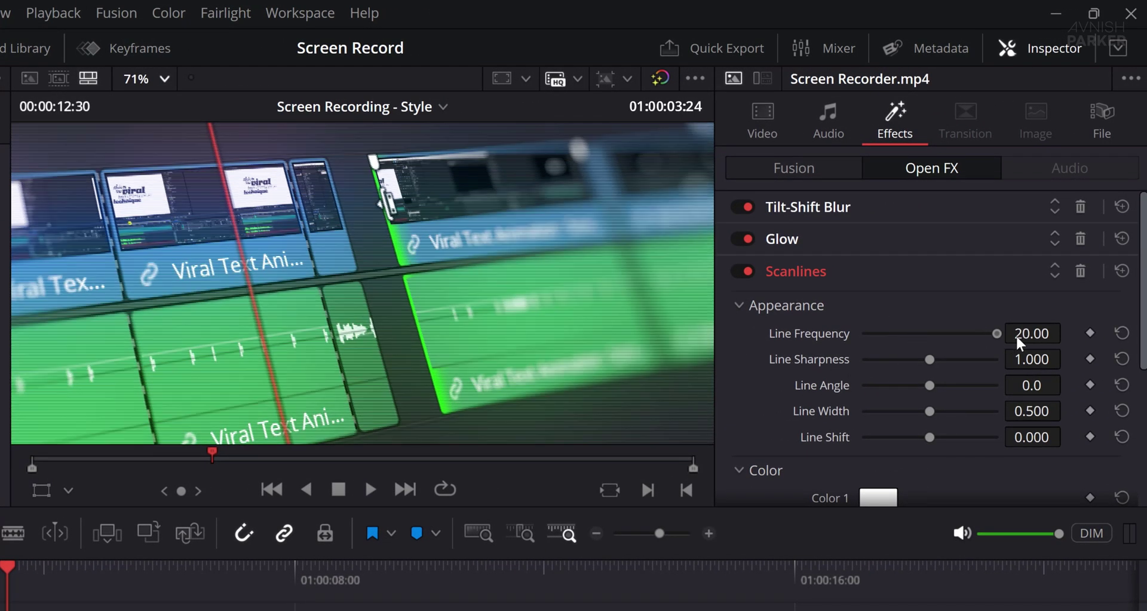
pyautogui.scroll(6, 495, 345)
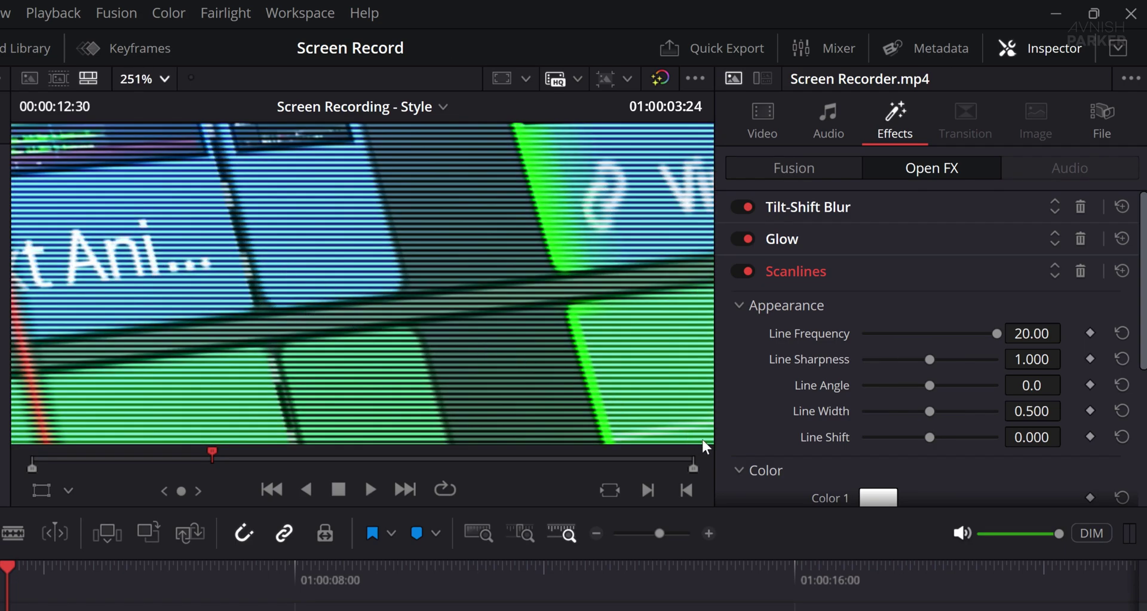
pyautogui.scroll(-4, 791, 445)
pyautogui.click(788, 487)
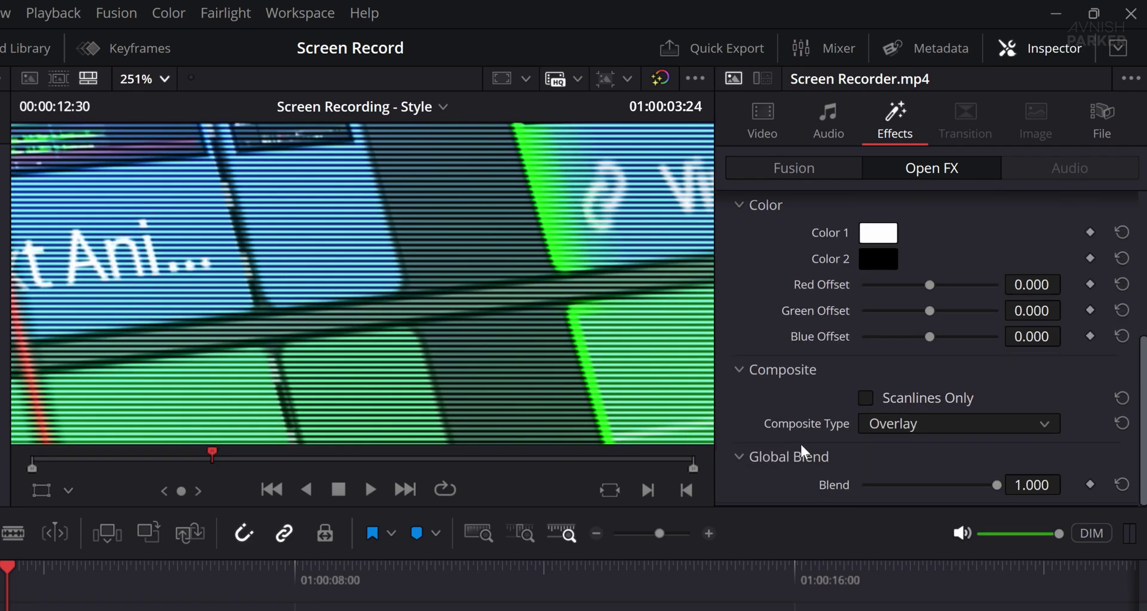
pyautogui.moveTo(997, 485); pyautogui.dragTo(892, 486)
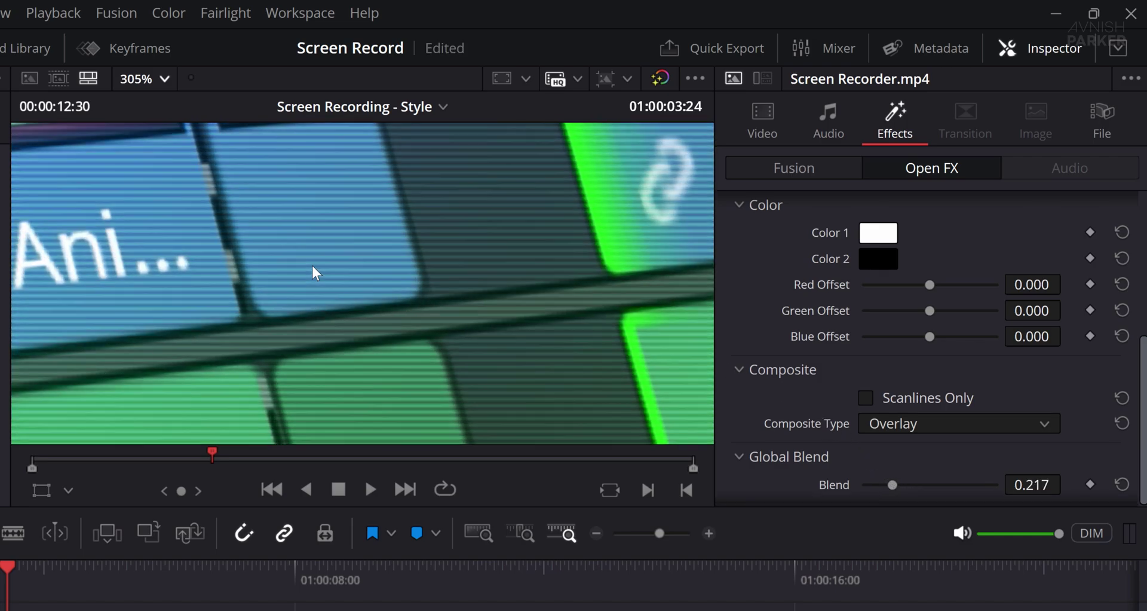
pyautogui.scroll(4, 315, 272)
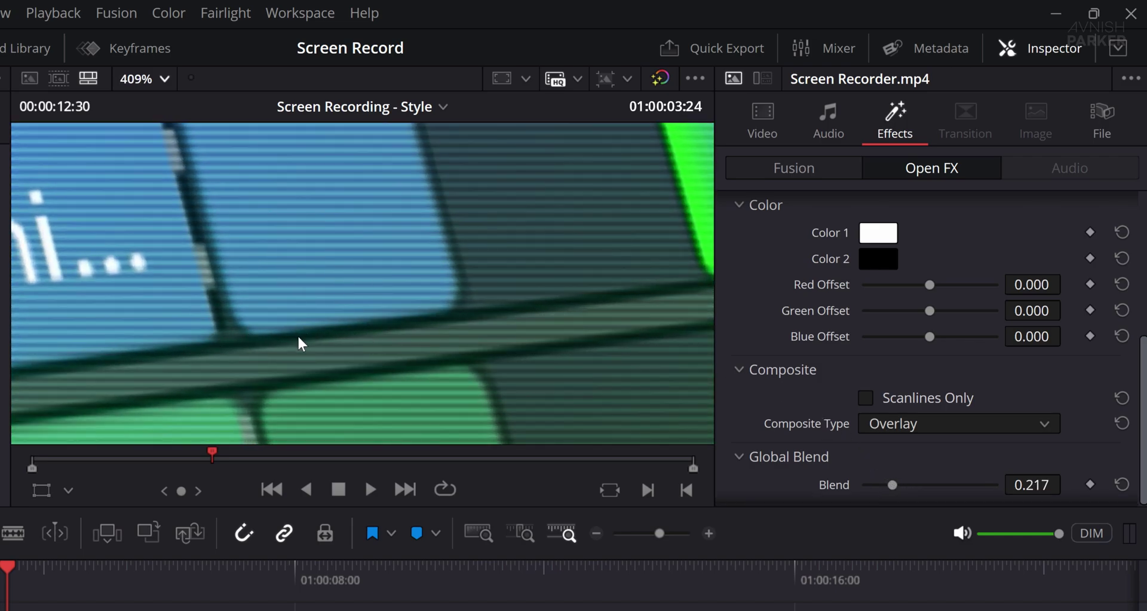
pyautogui.scroll(5, 808, 399)
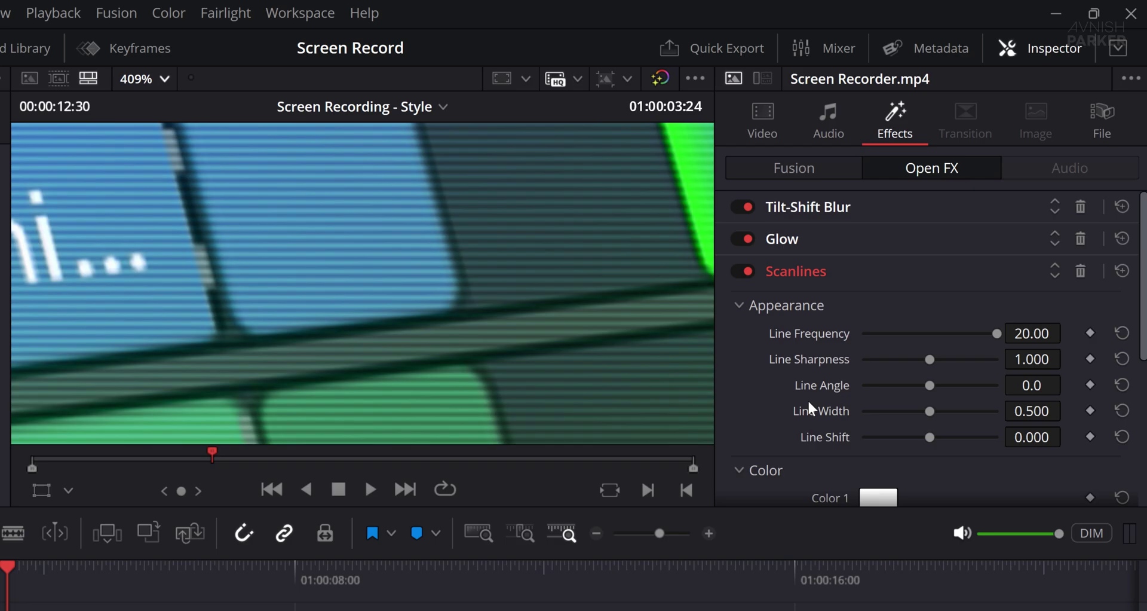
# Step: Tilt the scanlines to a Line Angle of -6.9
pyautogui.moveTo(1032, 385); pyautogui.dragTo(1016, 385)
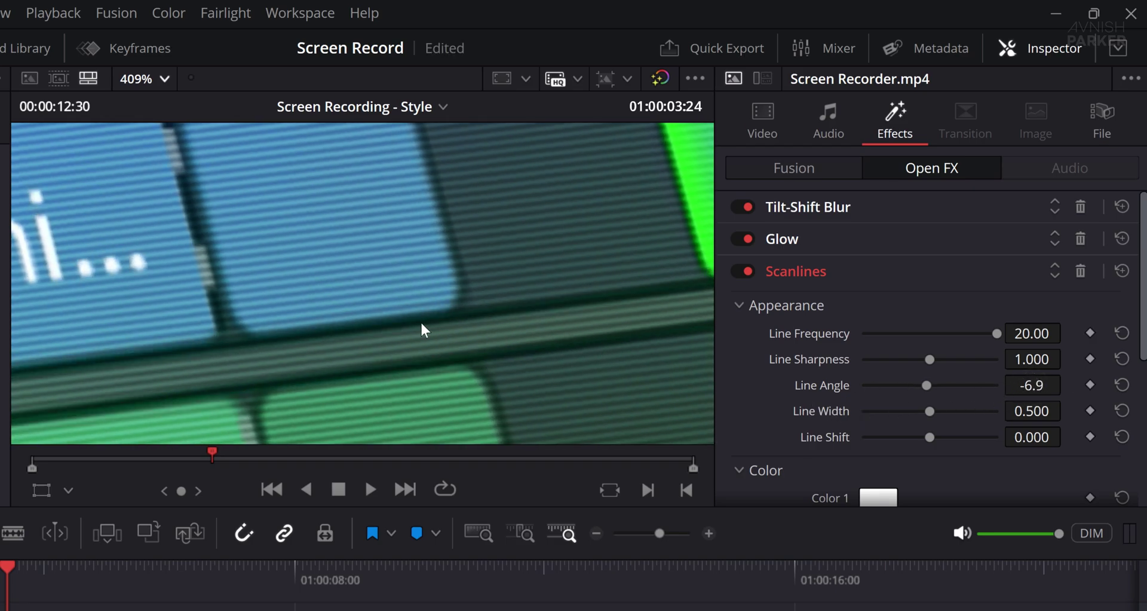
pyautogui.scroll(-3, 421, 328)
pyautogui.scroll(-2, 416, 331)
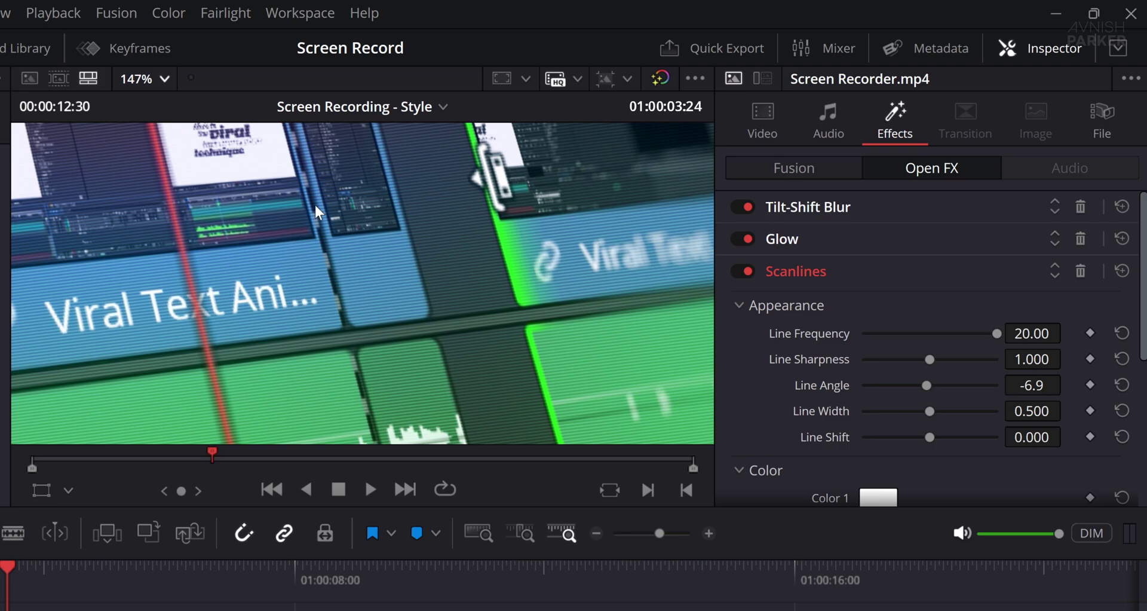
pyautogui.scroll(3, 419, 347)
pyautogui.scroll(1, 442, 316)
pyautogui.scroll(-1, 470, 271)
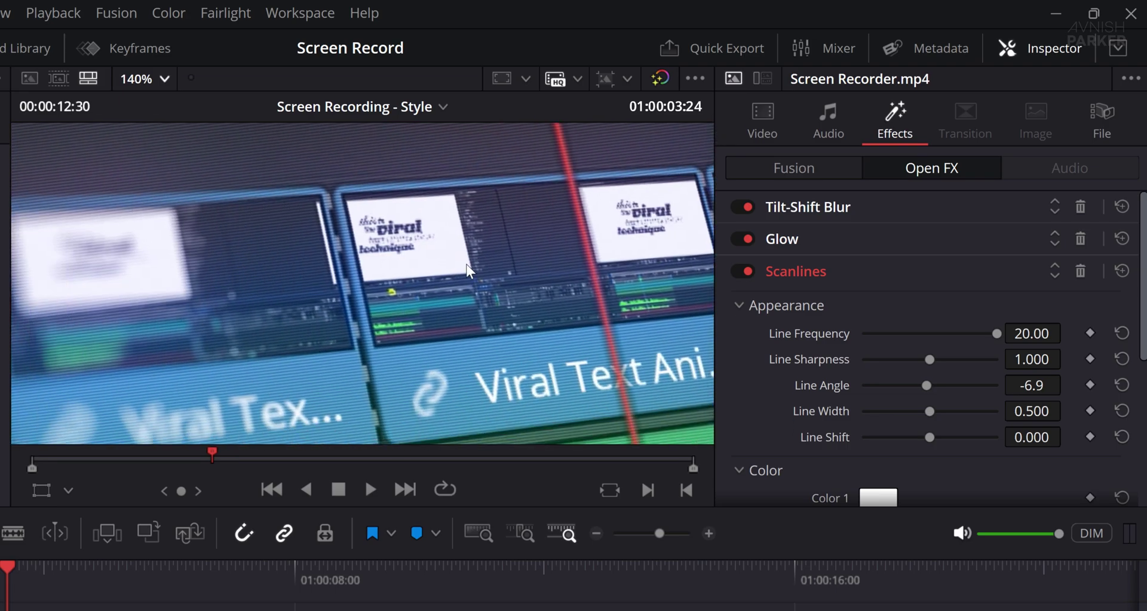
pyautogui.moveTo(51, 329); pyautogui.dragTo(341, 277)
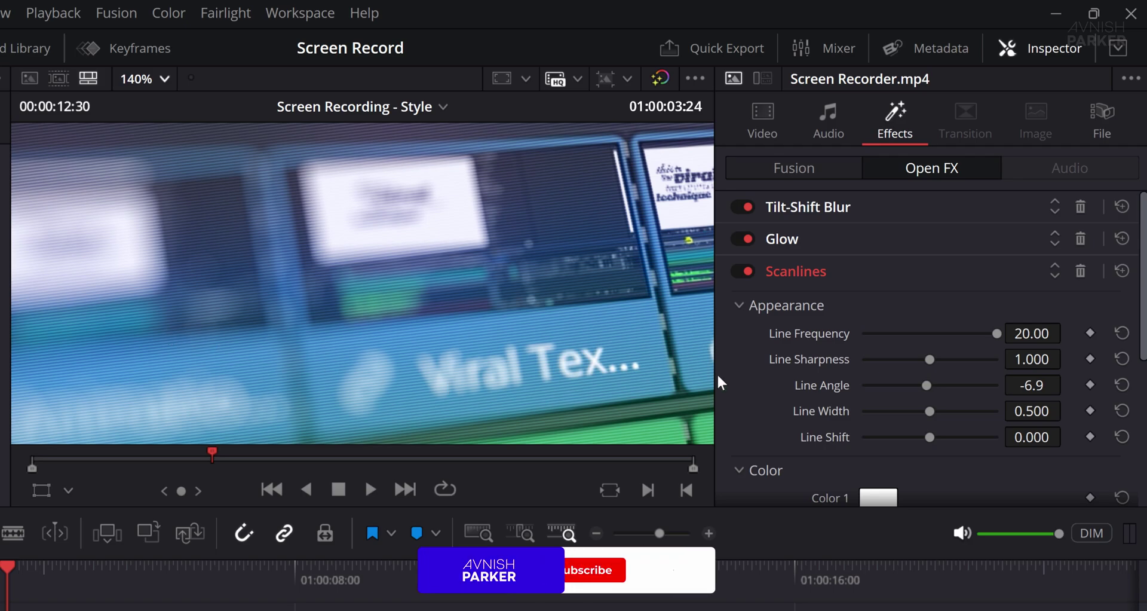
# Step: Move Scanlines to the top of the effect stack, above Tilt-Shift Blur and Glow
pyautogui.click(1055, 264)
pyautogui.click(1055, 232)
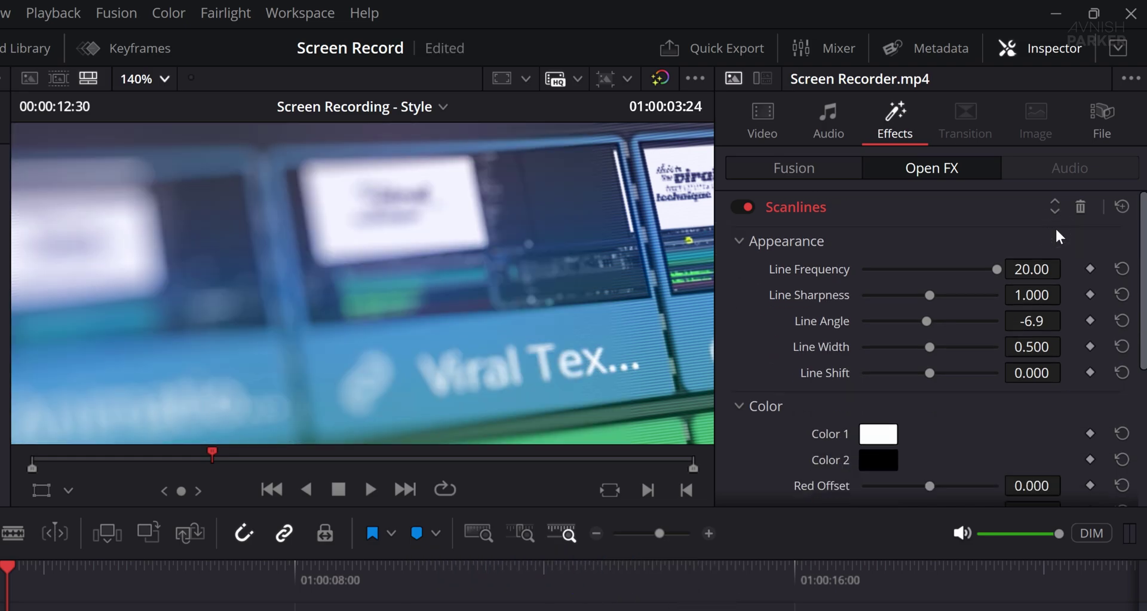
pyautogui.scroll(2, 246, 289)
pyautogui.scroll(-1, 476, 299)
pyautogui.scroll(1, 358, 288)
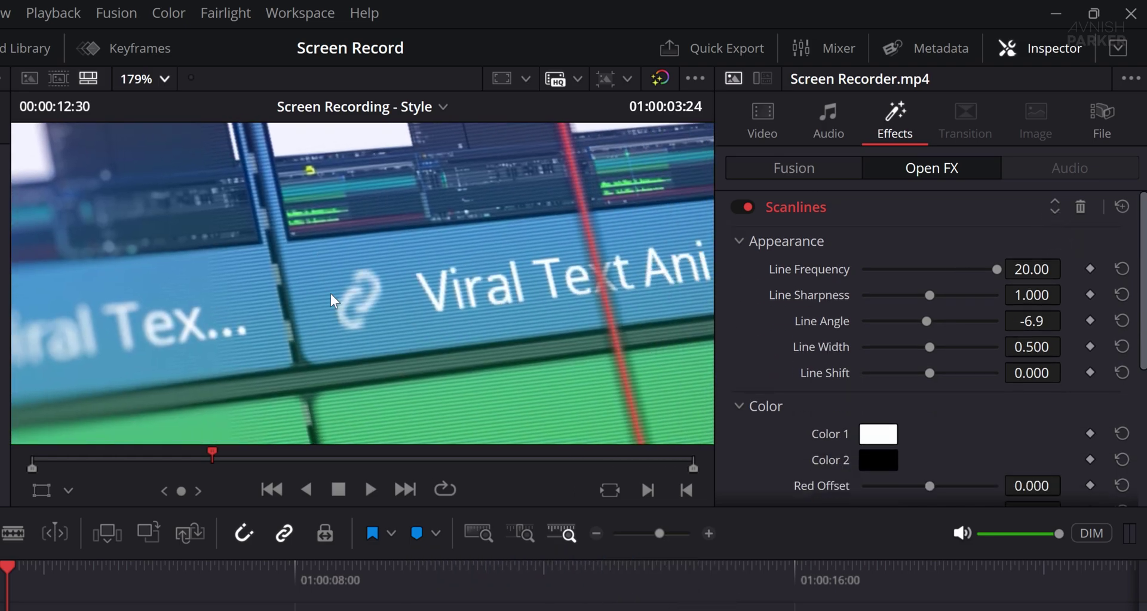
pyautogui.scroll(-1, 414, 310)
pyautogui.scroll(1, 459, 341)
pyautogui.scroll(1, 469, 357)
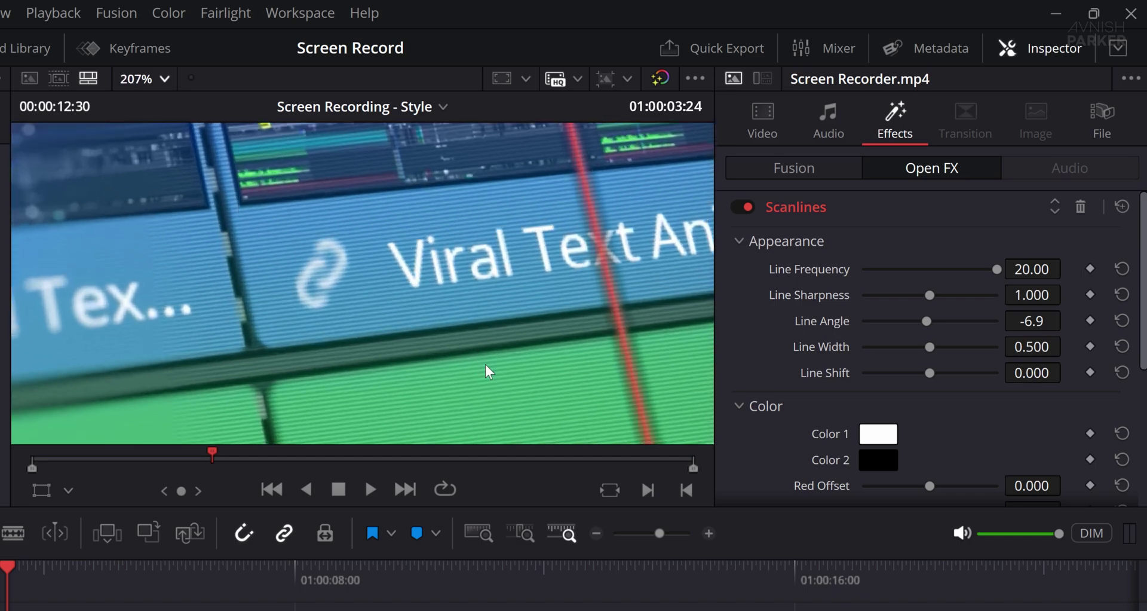
pyautogui.scroll(-4, 806, 412)
pyautogui.scroll(1, 807, 412)
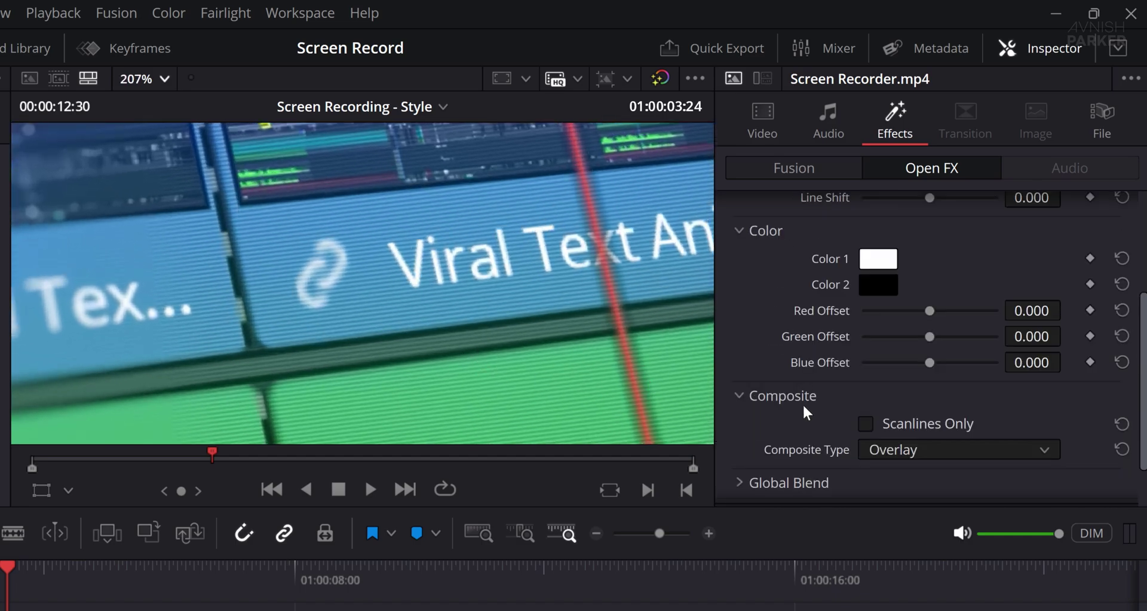
pyautogui.scroll(-2, 808, 412)
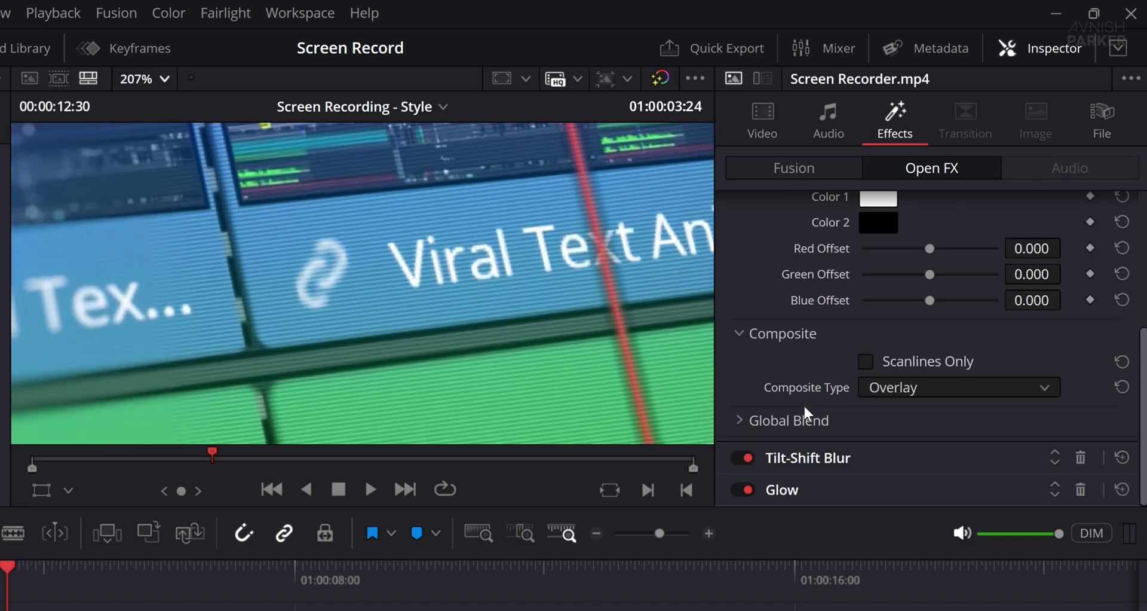
# Step: Lower the Scanlines Blend to 0.156 and fit the frame in the preview
pyautogui.click(814, 420)
pyautogui.scroll(-1, 848, 423)
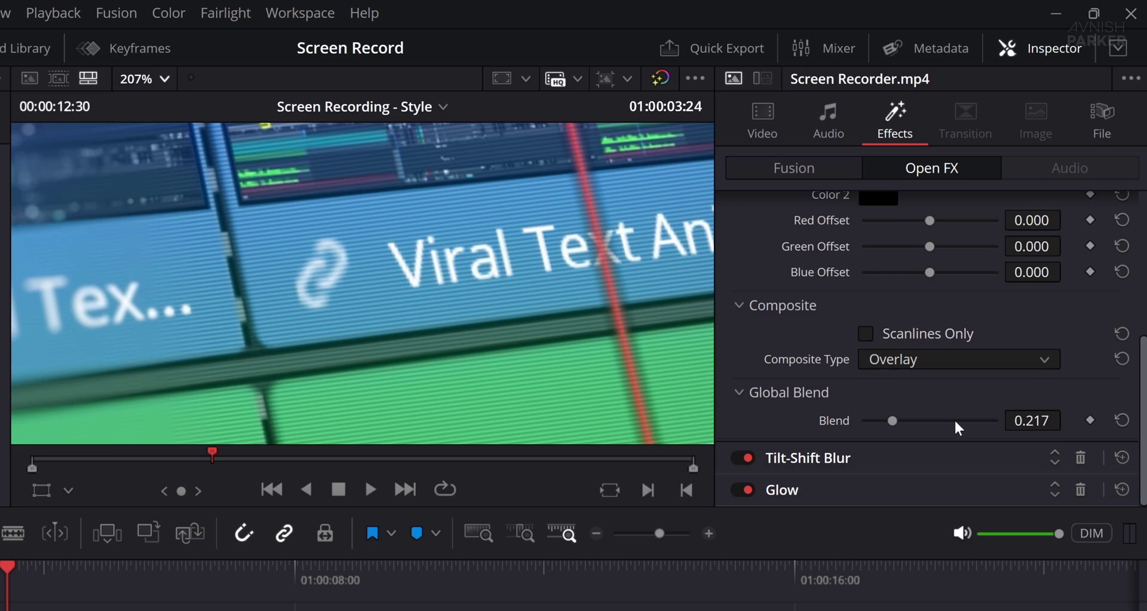
pyautogui.moveTo(1043, 420); pyautogui.dragTo(986, 420)
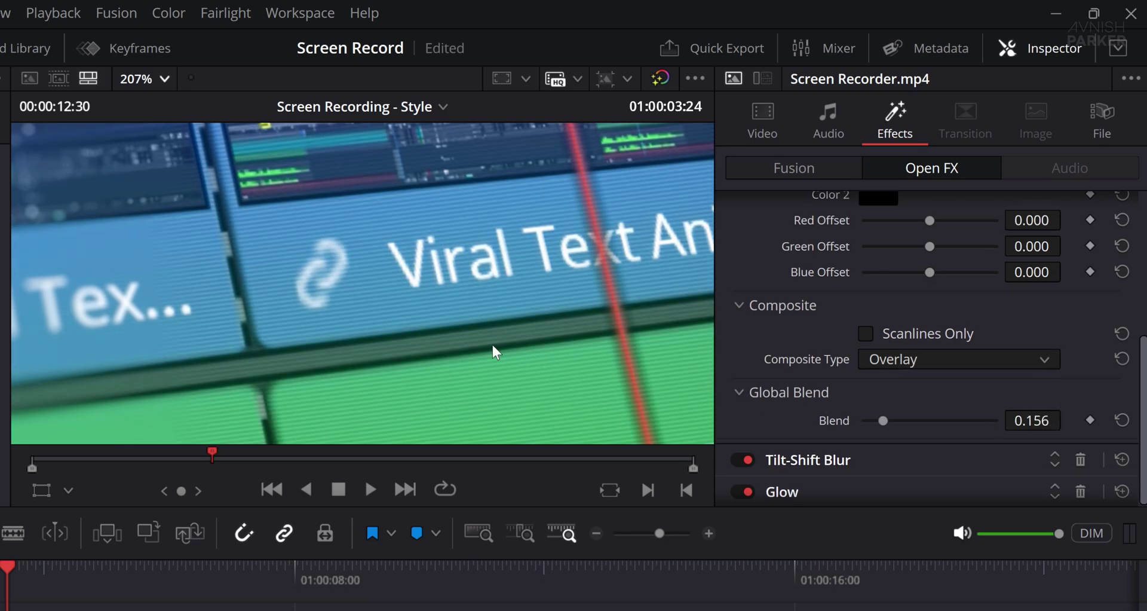
pyautogui.click(147, 78)
pyautogui.click(149, 105)
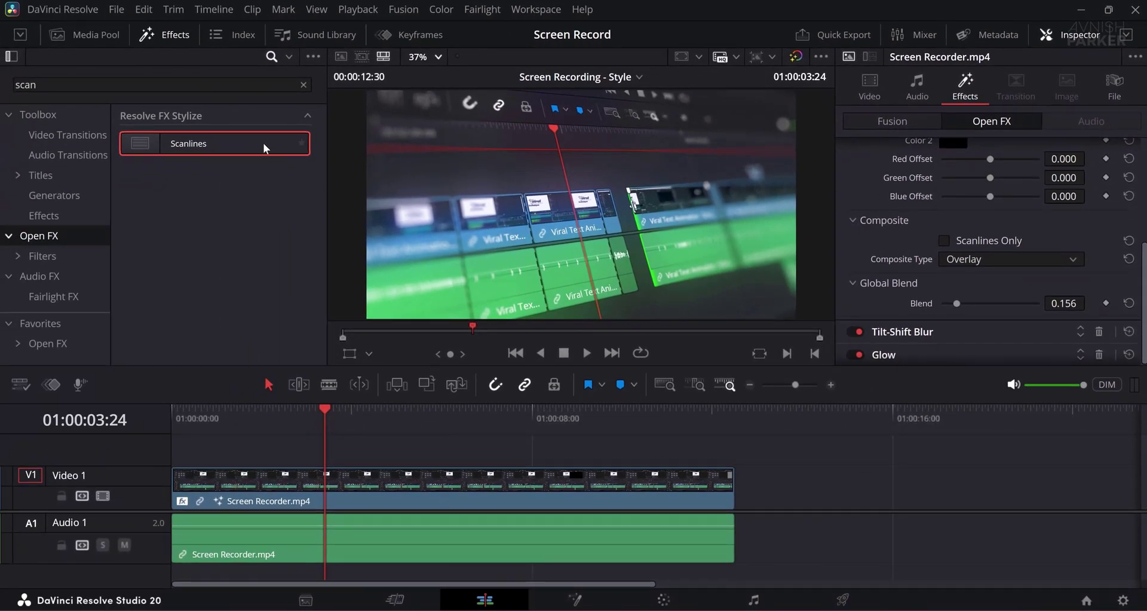
# Step: Search Effects for 'gra' and apply Film Grain to the V1 clip
pyautogui.doubleClick(169, 84)
pyautogui.write('g')
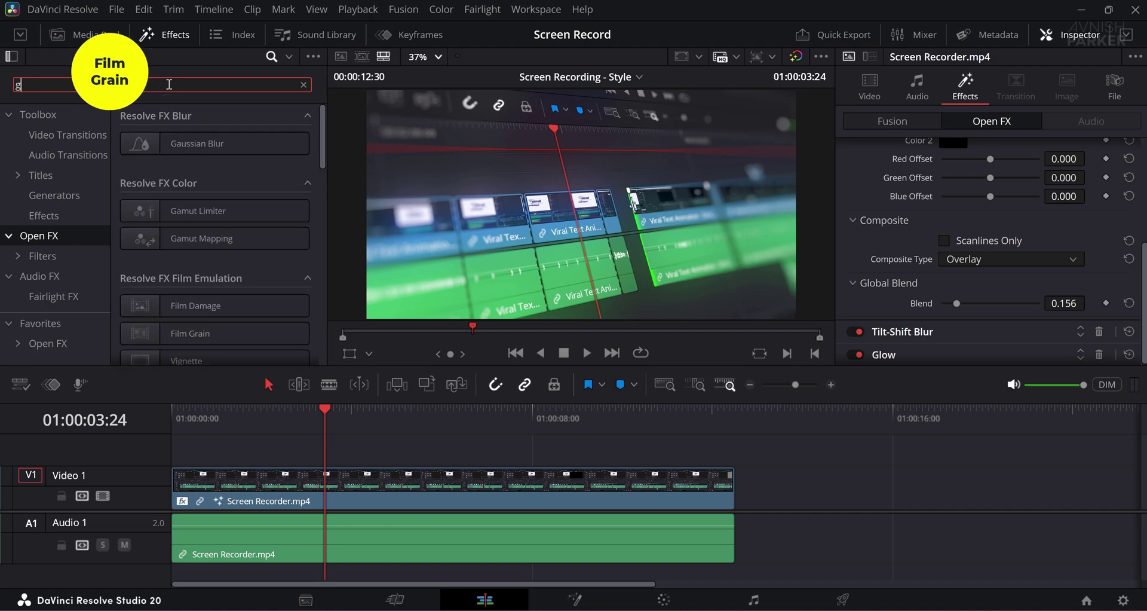
pyautogui.write('ra')
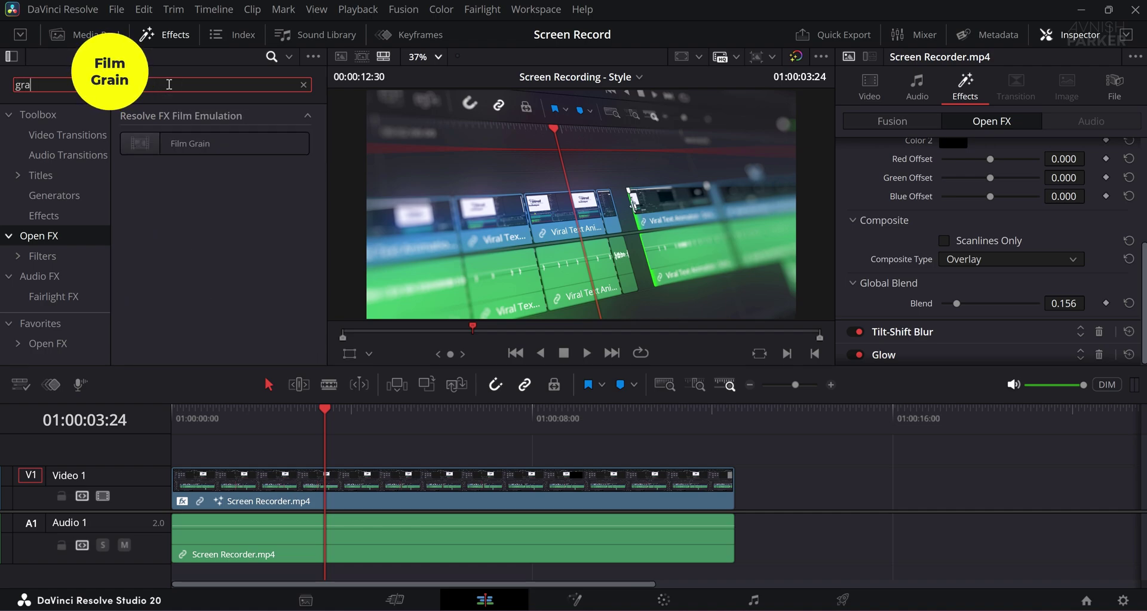
pyautogui.moveTo(199, 137); pyautogui.dragTo(363, 477)
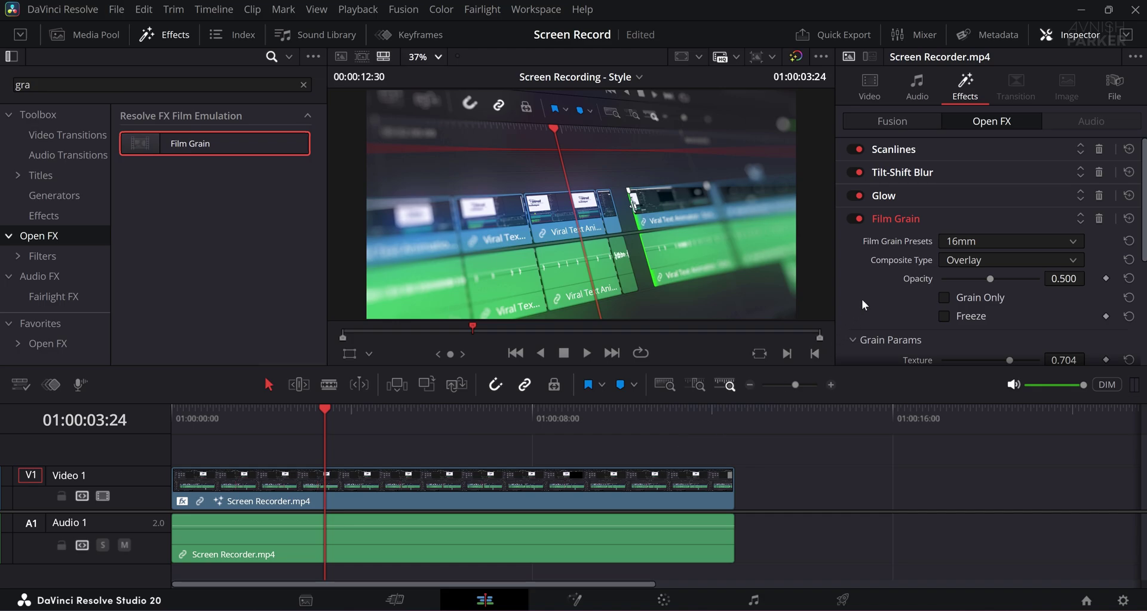
# Step: Choose the 35mm 200T Film Grain preset and compare with the effect off and on
pyautogui.click(962, 243)
pyautogui.scroll(-3, 974, 321)
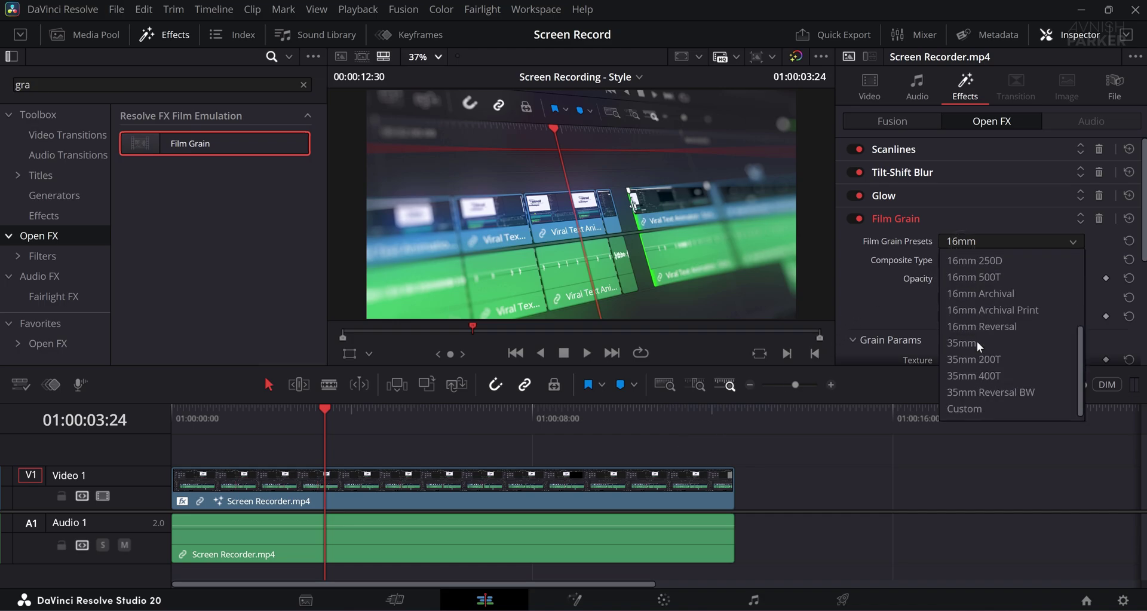
pyautogui.click(1002, 358)
pyautogui.scroll(10, 543, 204)
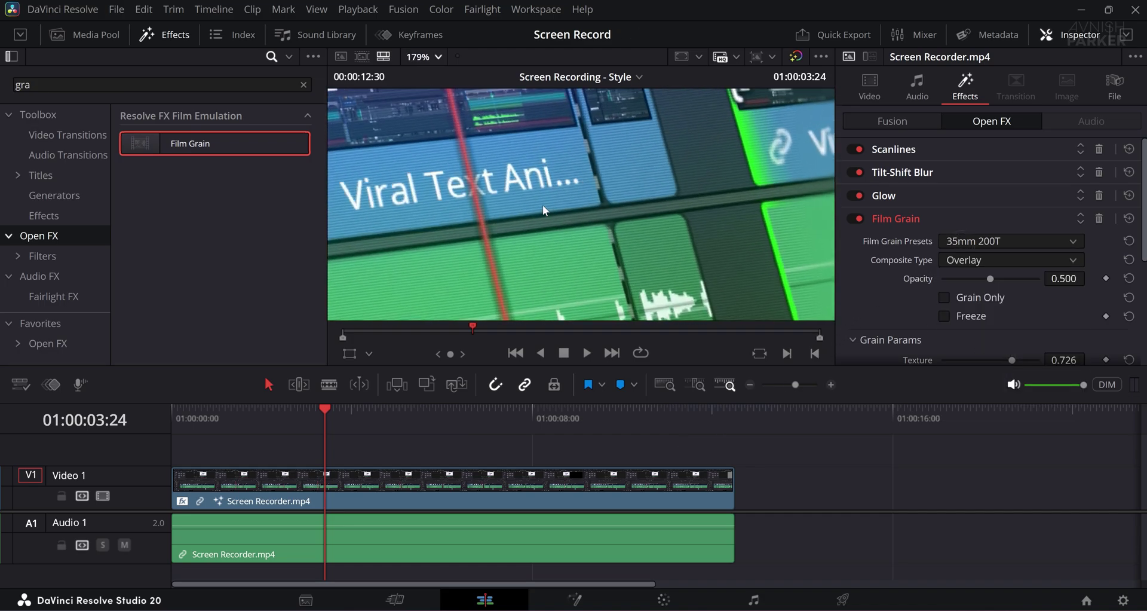
pyautogui.scroll(1, 681, 227)
pyautogui.click(858, 218)
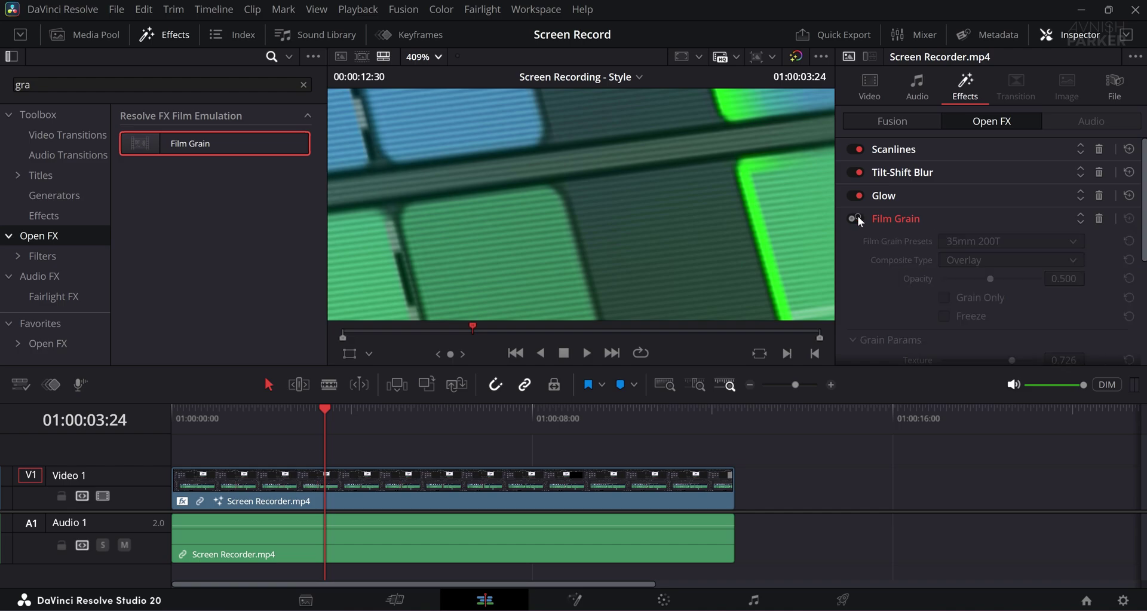
pyautogui.click(858, 218)
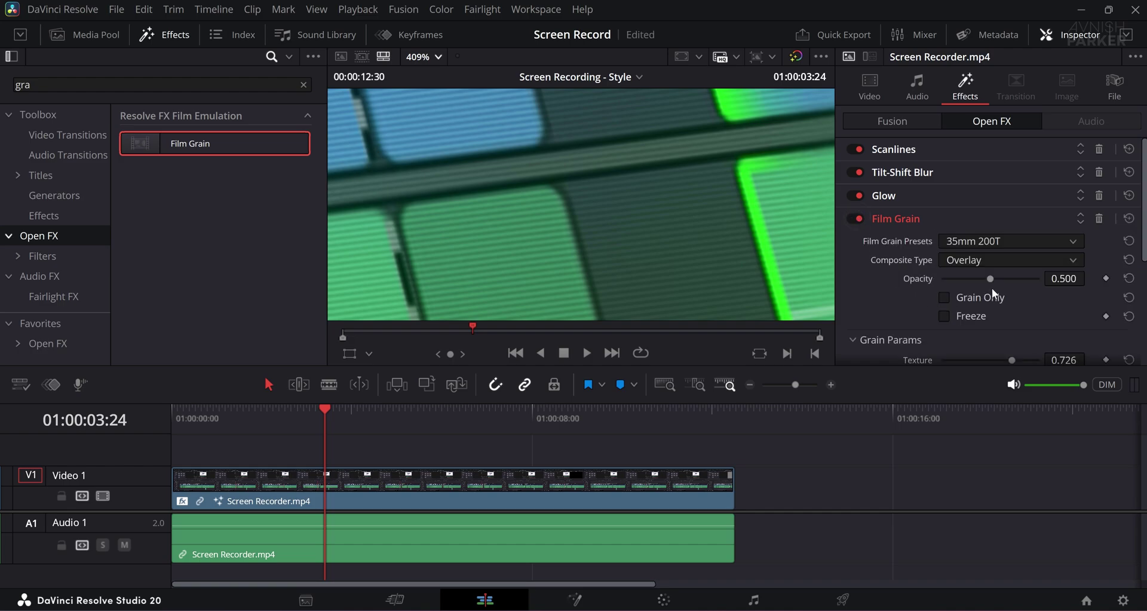
# Step: Adjust Film Grain to Opacity 0.760, Grain Size 0.070 and Texture 0.256
pyautogui.moveTo(1023, 279); pyautogui.dragTo(1014, 277)
pyautogui.scroll(-4, 901, 300)
pyautogui.moveTo(956, 200)
pyautogui.mouseDown()
pyautogui.moveTo(971, 201)
pyautogui.moveTo(948, 201)
pyautogui.mouseUp()
pyautogui.moveTo(1012, 179); pyautogui.dragTo(976, 181)
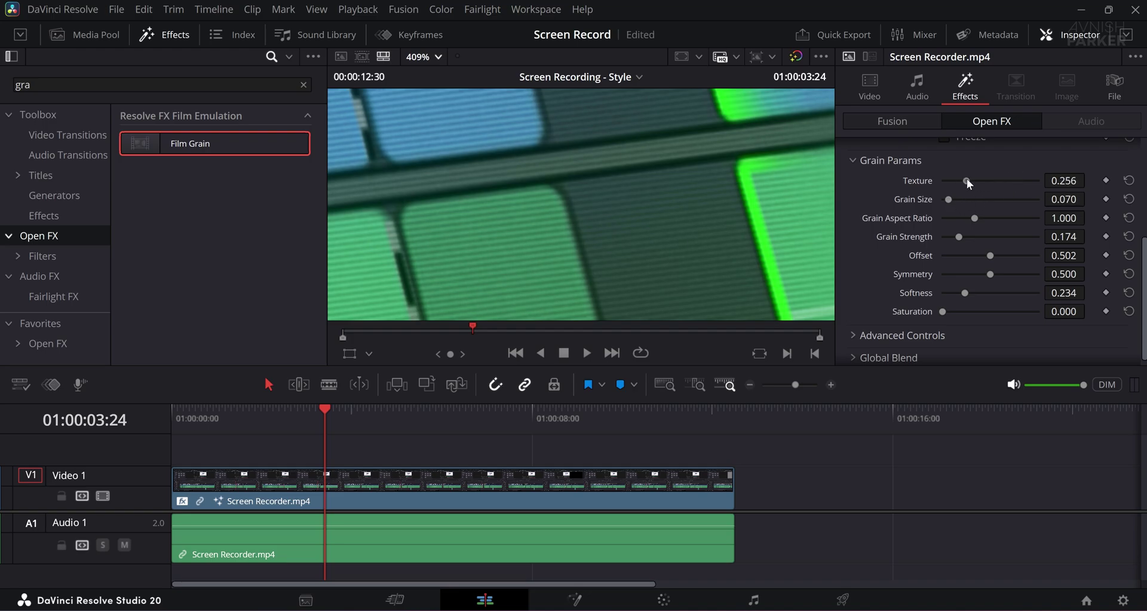
pyautogui.click(432, 60)
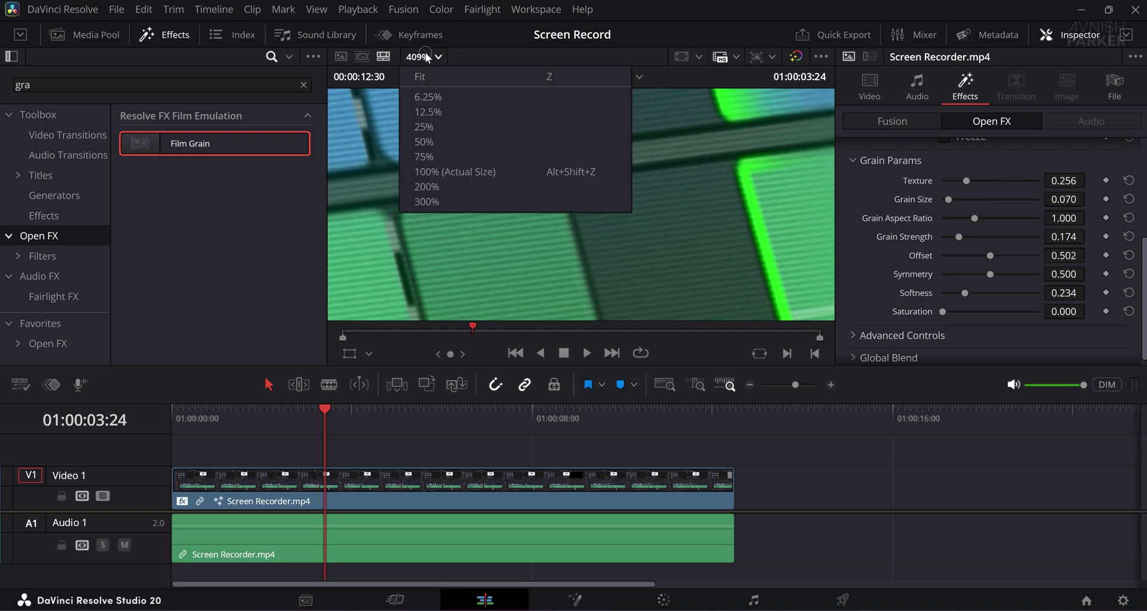
pyautogui.click(425, 75)
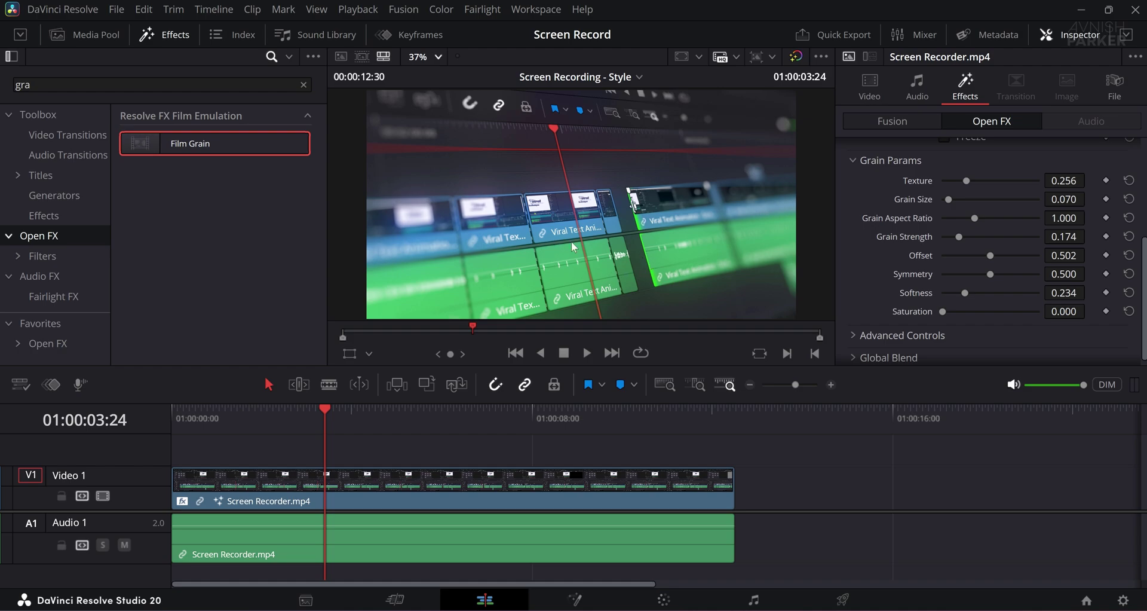
pyautogui.scroll(5, 868, 311)
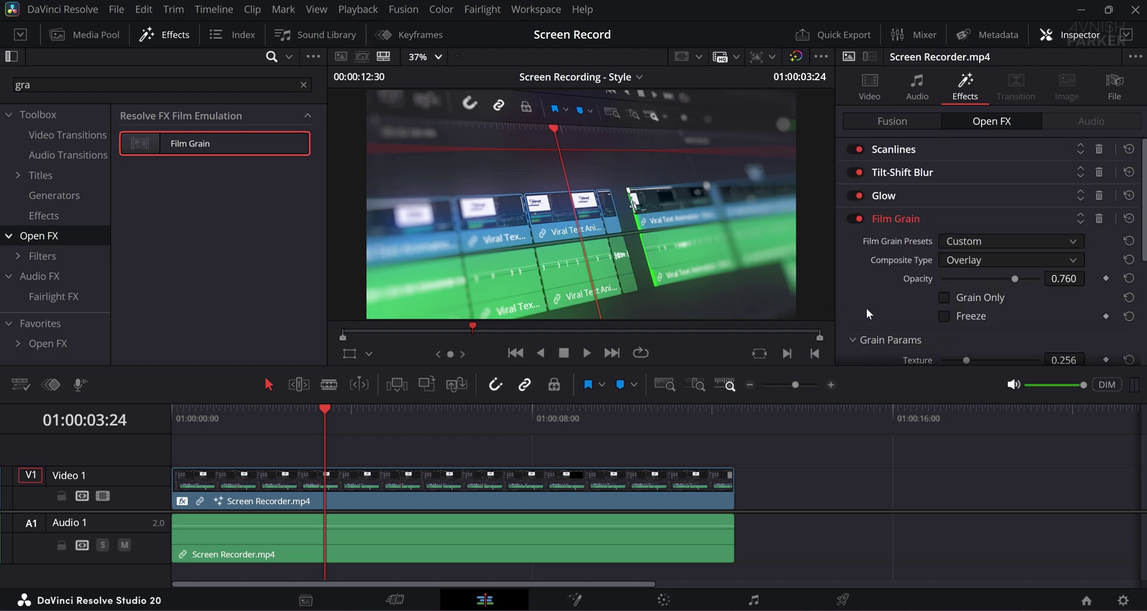
# Step: Keyframe Tilt-Shift Focus Sweep from -0.054 to -0.504 at 01:00:04:42, then play it back
pyautogui.click(919, 172)
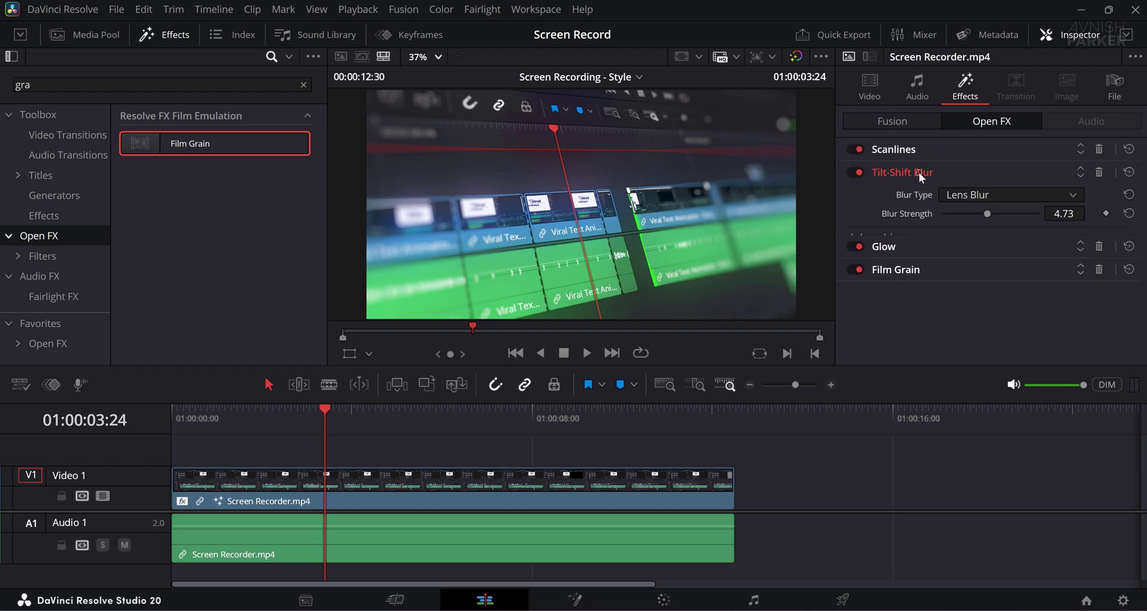
pyautogui.scroll(-3, 889, 306)
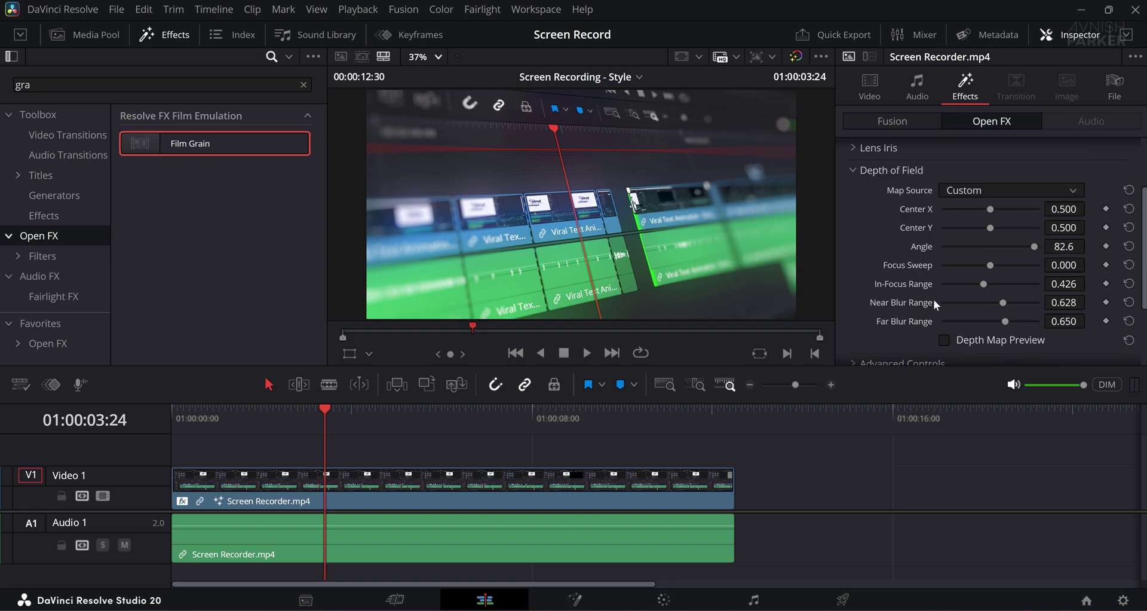
pyautogui.moveTo(990, 265)
pyautogui.mouseDown()
pyautogui.moveTo(939, 265)
pyautogui.moveTo(999, 267)
pyautogui.moveTo(988, 268)
pyautogui.mouseUp()
pyautogui.moveTo(323, 408); pyautogui.dragTo(383, 412)
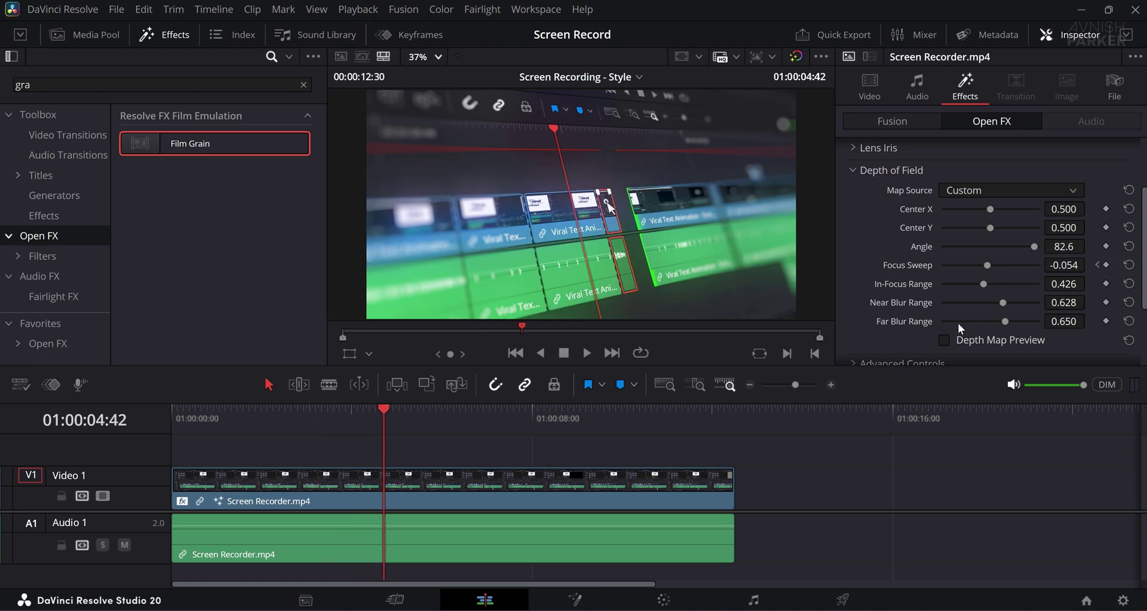
pyautogui.moveTo(987, 263); pyautogui.dragTo(967, 276)
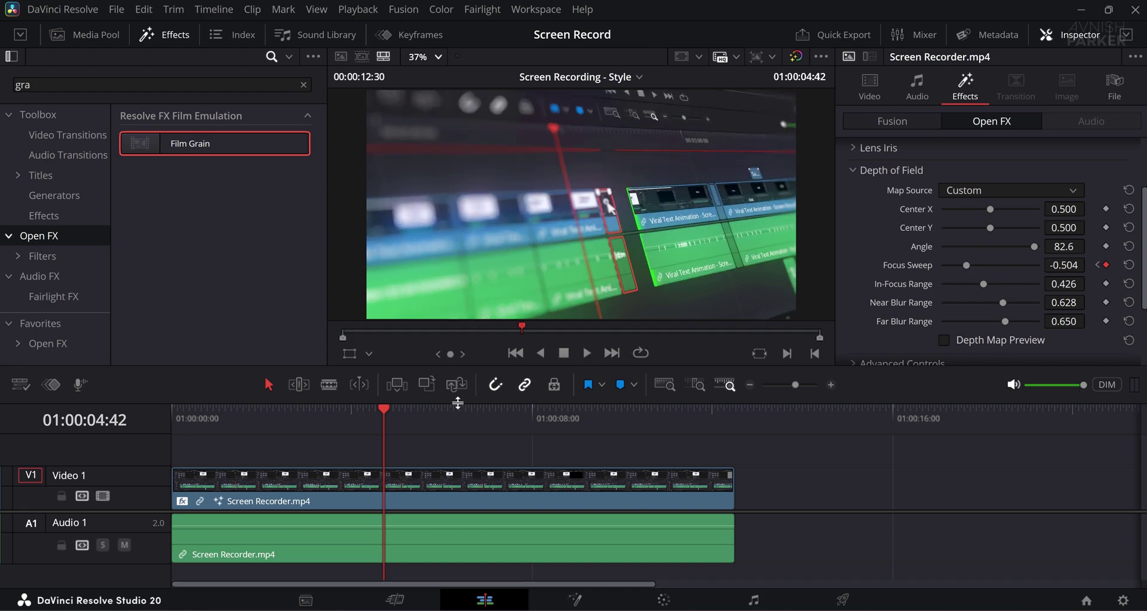
pyautogui.moveTo(352, 412); pyautogui.dragTo(293, 419)
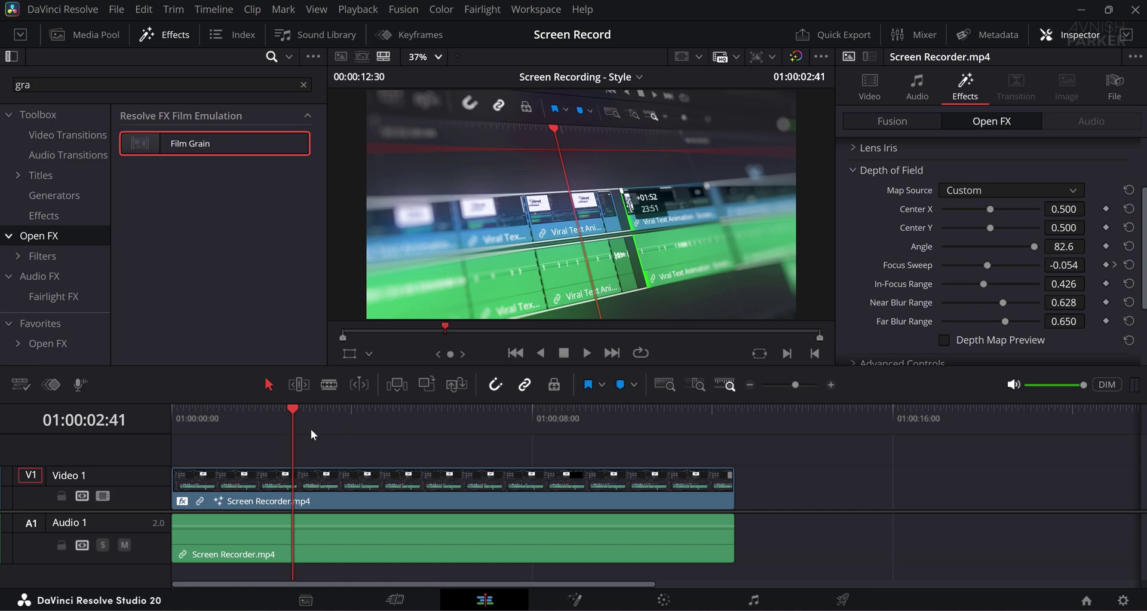
pyautogui.press('space')
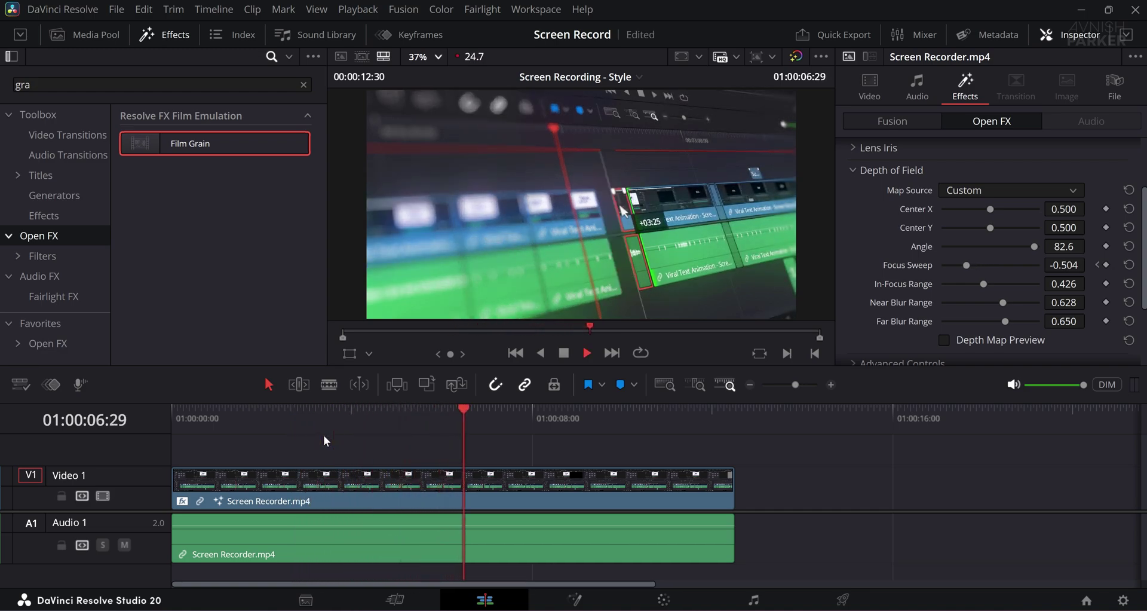
# Step: Show the timeline keyframe track and set Focus Sweep to -0.70 at the first keyframe
pyautogui.click(583, 357)
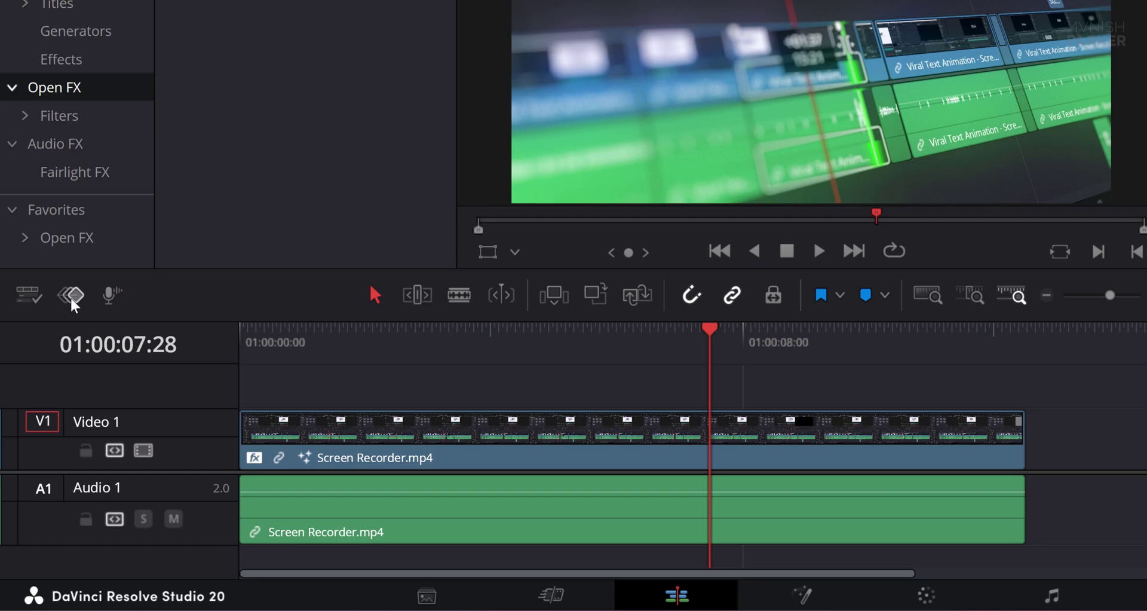
pyautogui.click(72, 297)
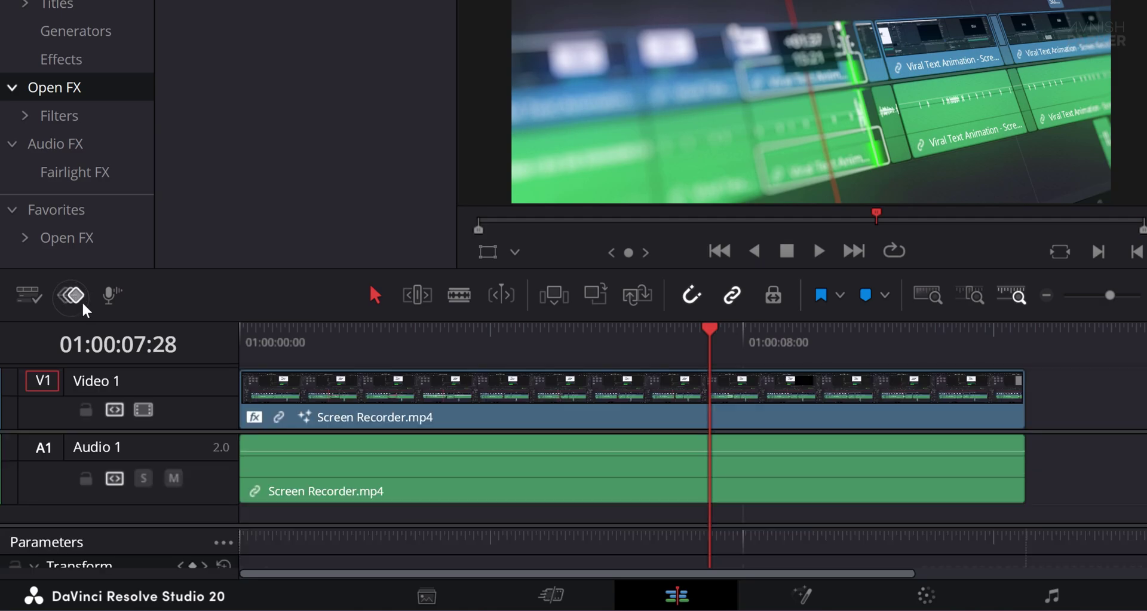
pyautogui.moveTo(619, 521); pyautogui.dragTo(615, 427)
pyautogui.scroll(-10, 576, 512)
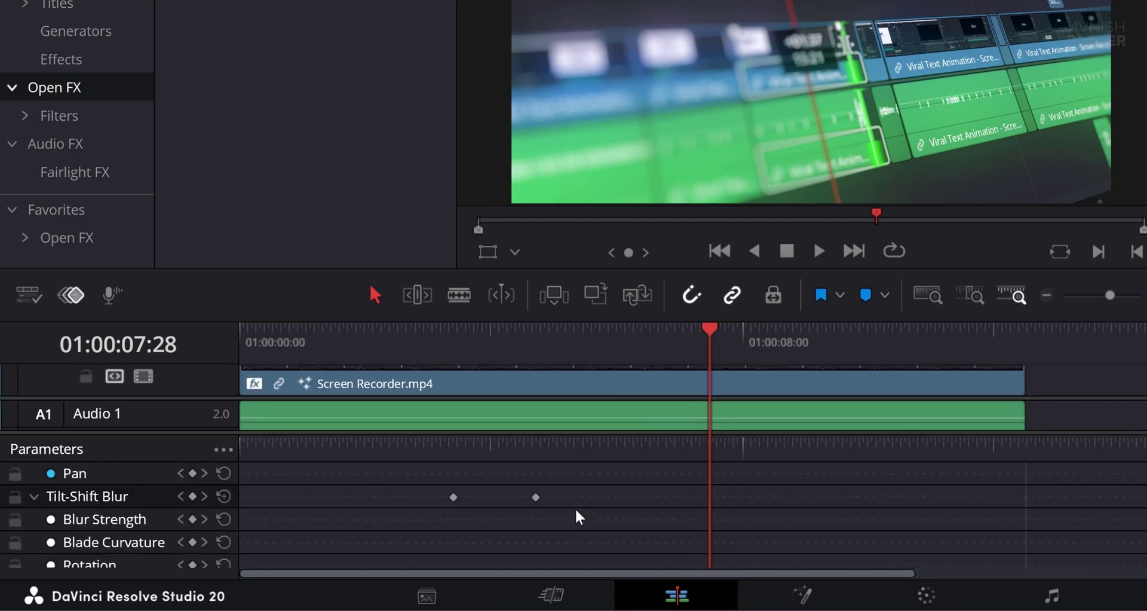
pyautogui.click(446, 356)
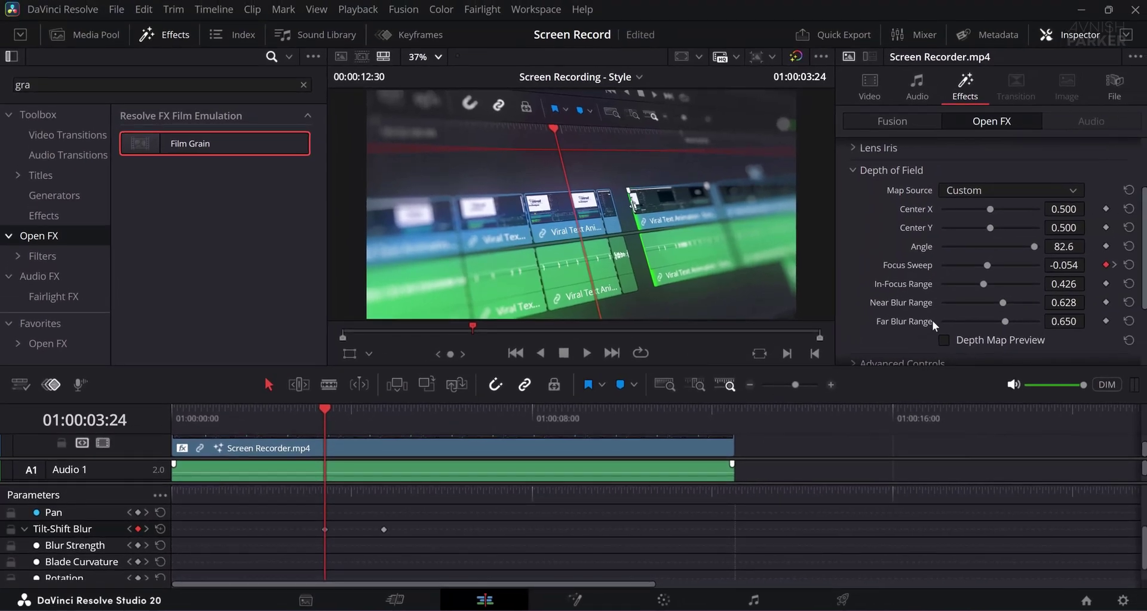
pyautogui.moveTo(1062, 279); pyautogui.dragTo(1015, 279)
# Step: Play back the focus sweep and box-select both Tilt-Shift Blur keyframes
pyautogui.moveTo(327, 421); pyautogui.dragTo(378, 420)
pyautogui.moveTo(1064, 265); pyautogui.dragTo(1123, 265)
pyautogui.click(323, 417)
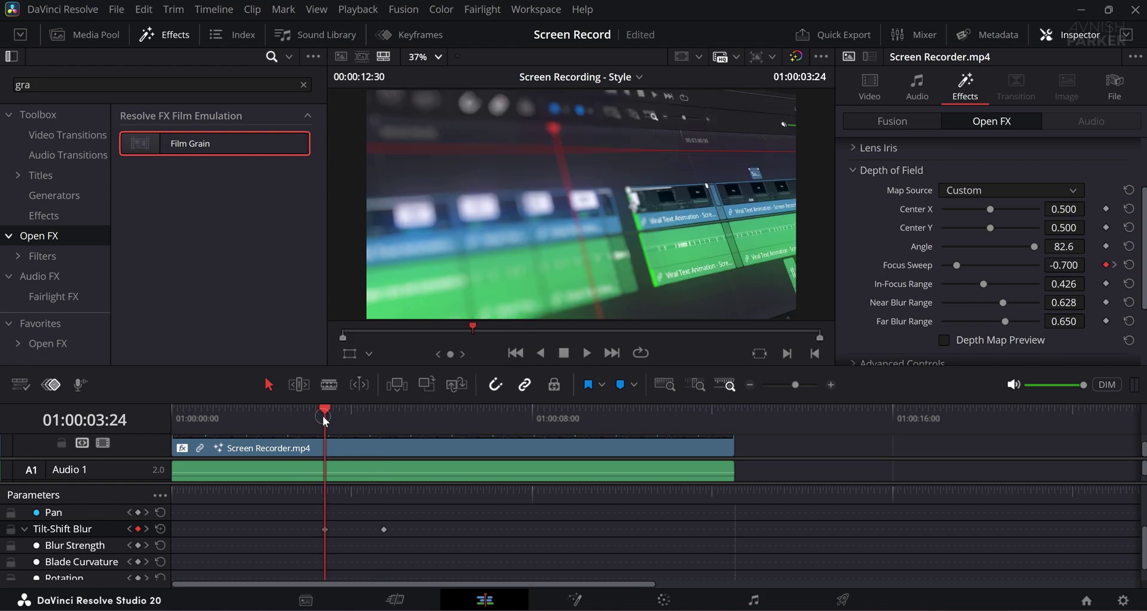
pyautogui.press('space')
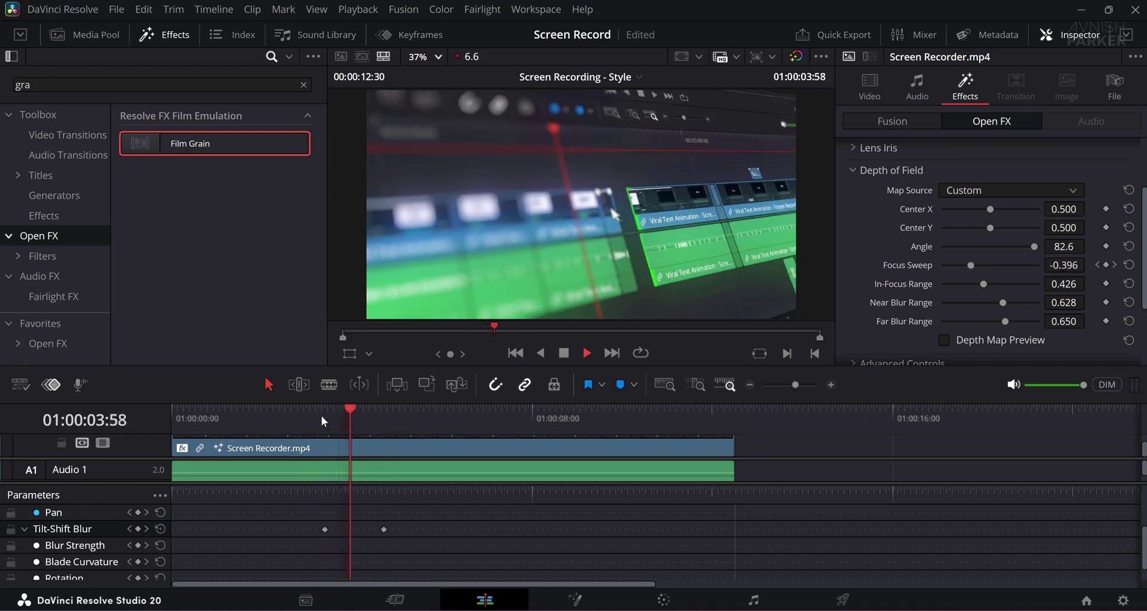
pyautogui.press('space')
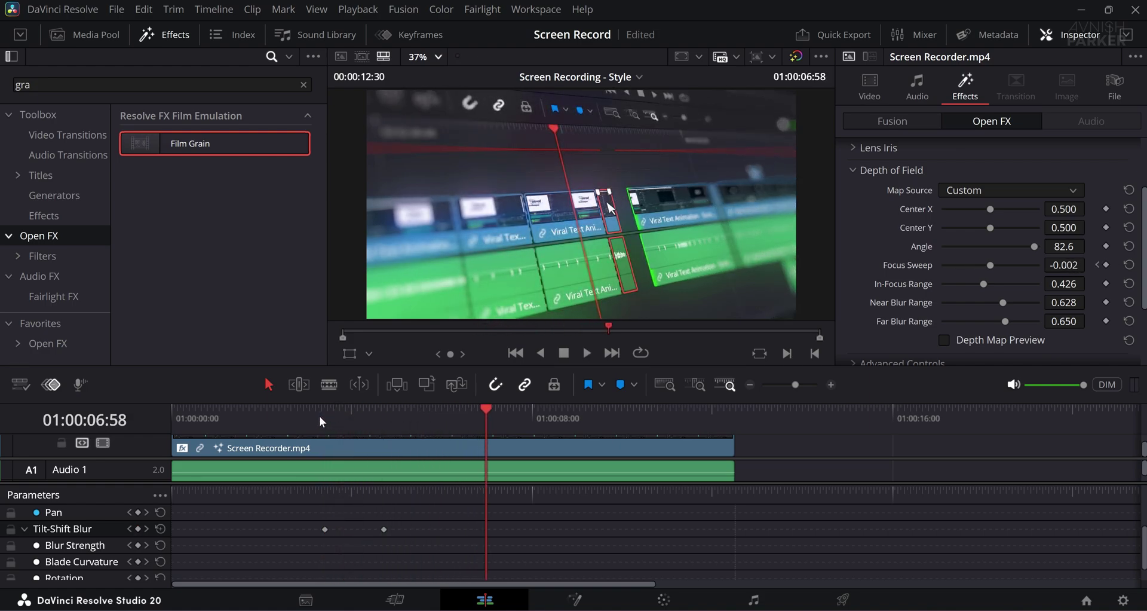
pyautogui.moveTo(293, 510); pyautogui.dragTo(421, 541)
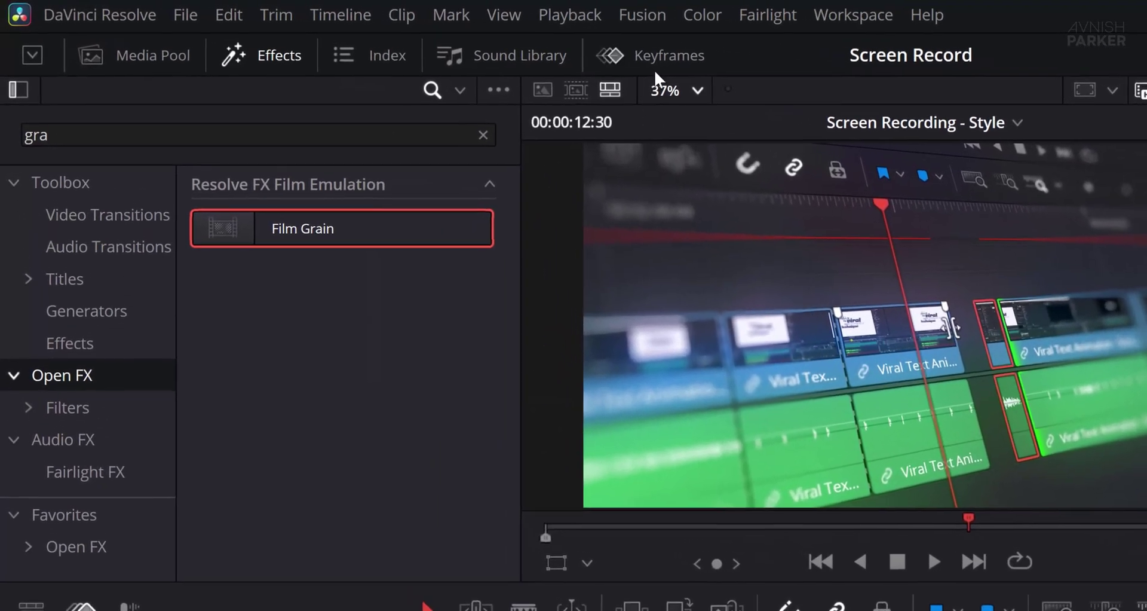
# Step: Open the Keyframes editor and review the Parameters display options
pyautogui.click(411, 36)
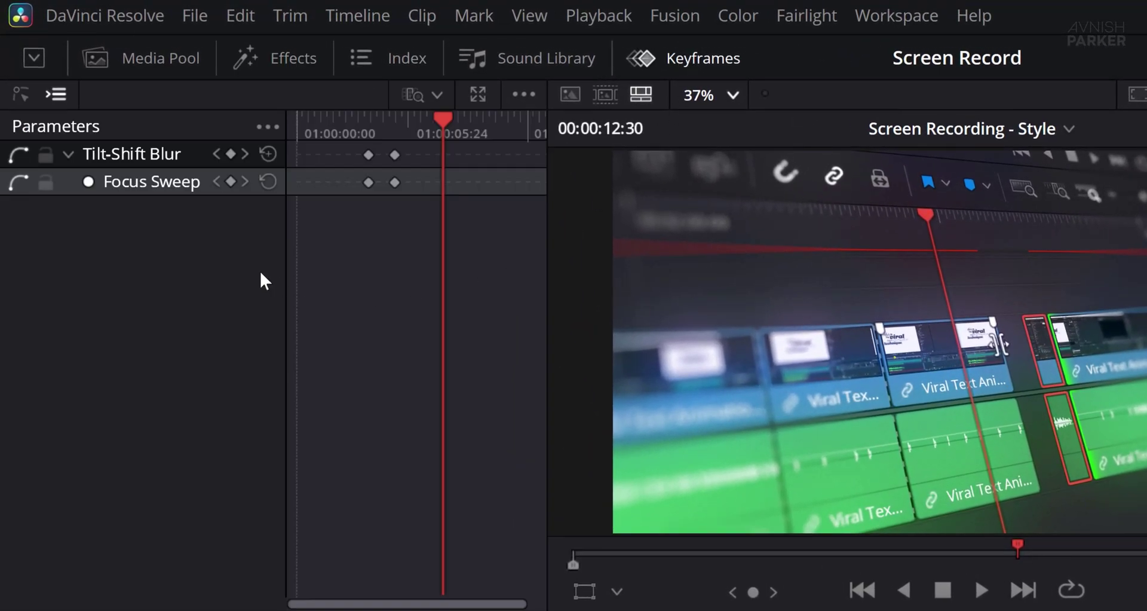
pyautogui.click(263, 128)
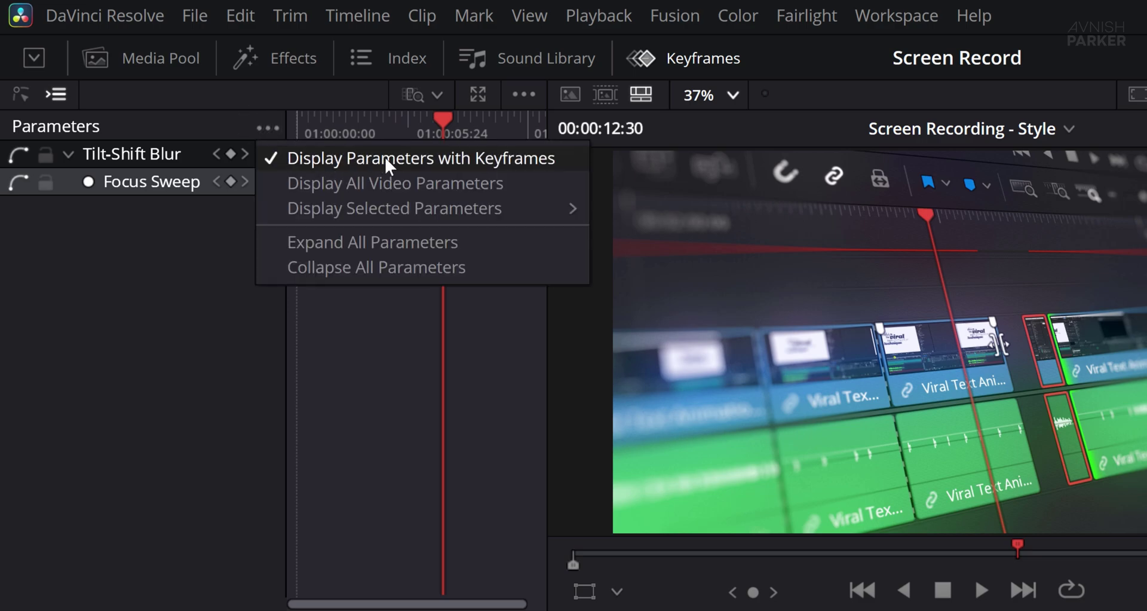
pyautogui.moveTo(518, 207)
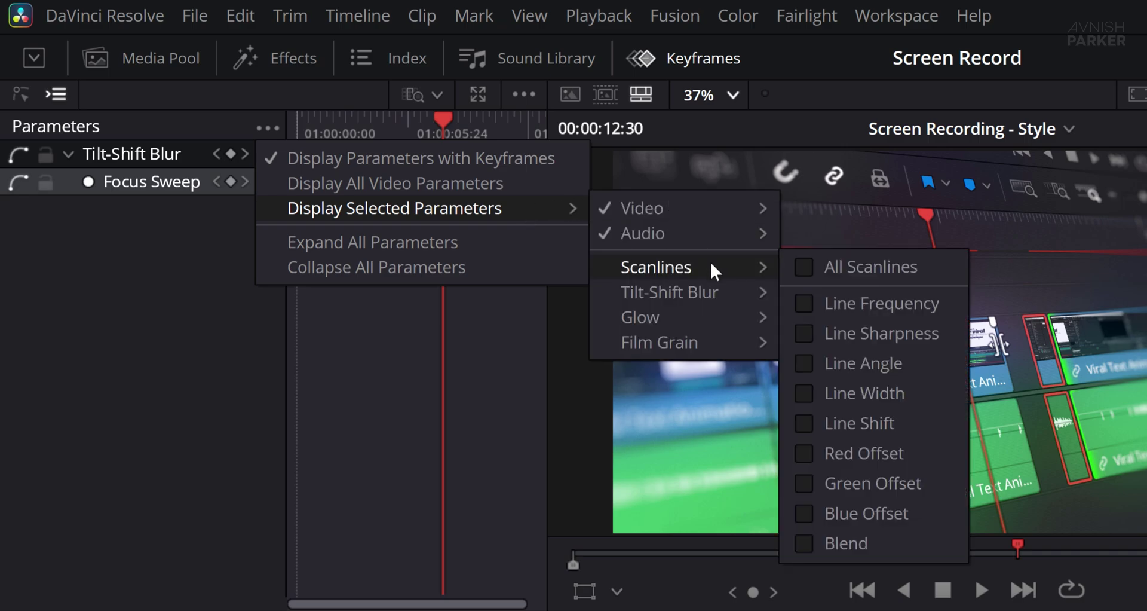
pyautogui.moveTo(711, 291)
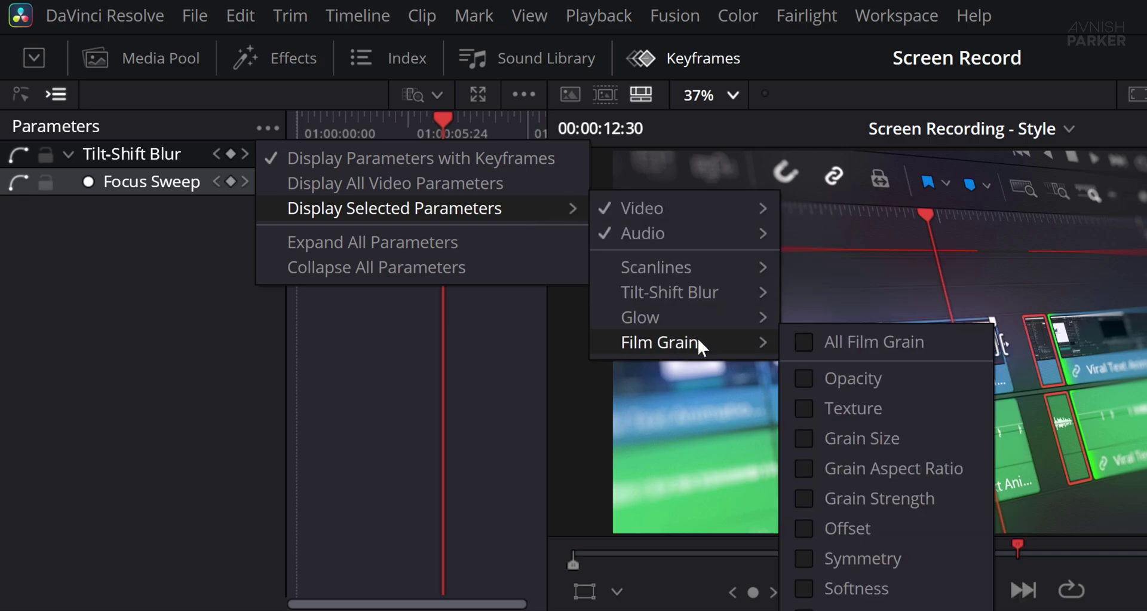
pyautogui.click(207, 232)
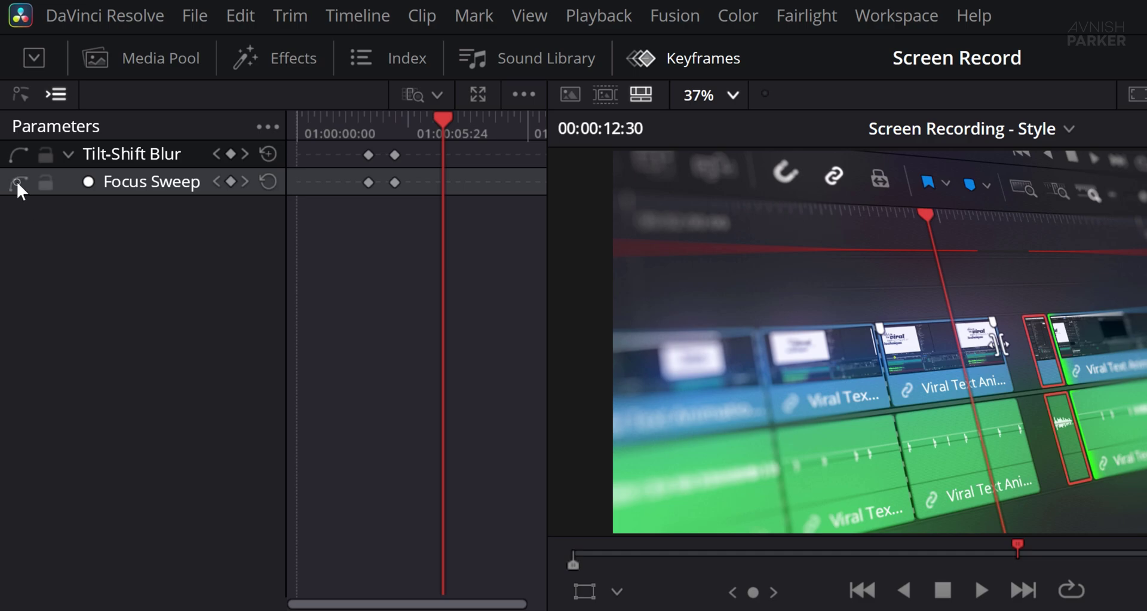
# Step: Apply Ease In and Out to both Focus Sweep curve keyframes and play it back
pyautogui.click(21, 95)
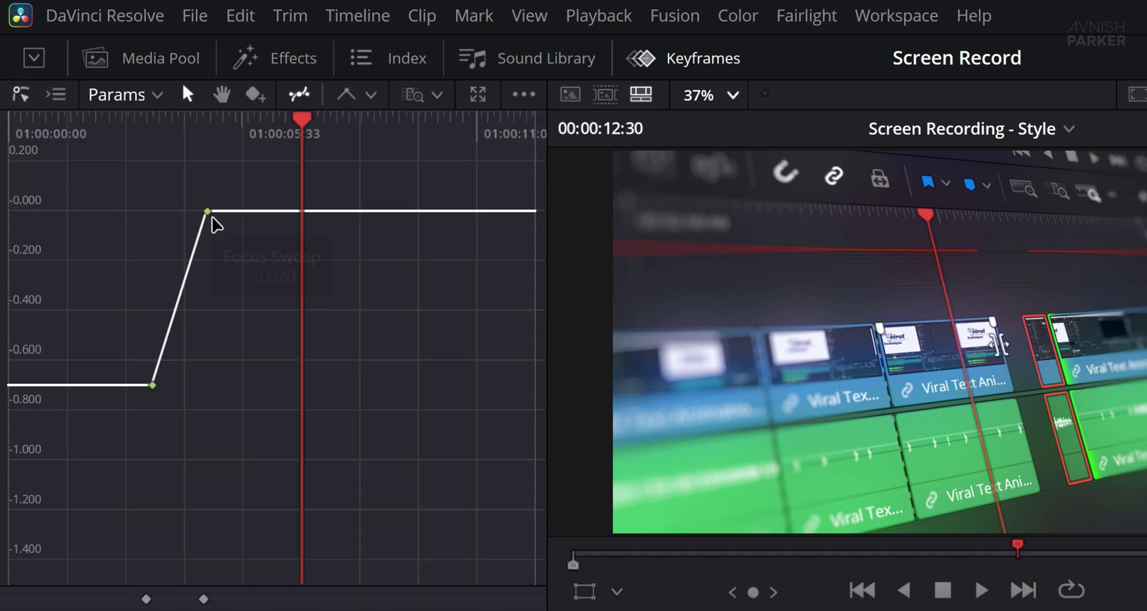
pyautogui.moveTo(250, 174); pyautogui.dragTo(111, 426)
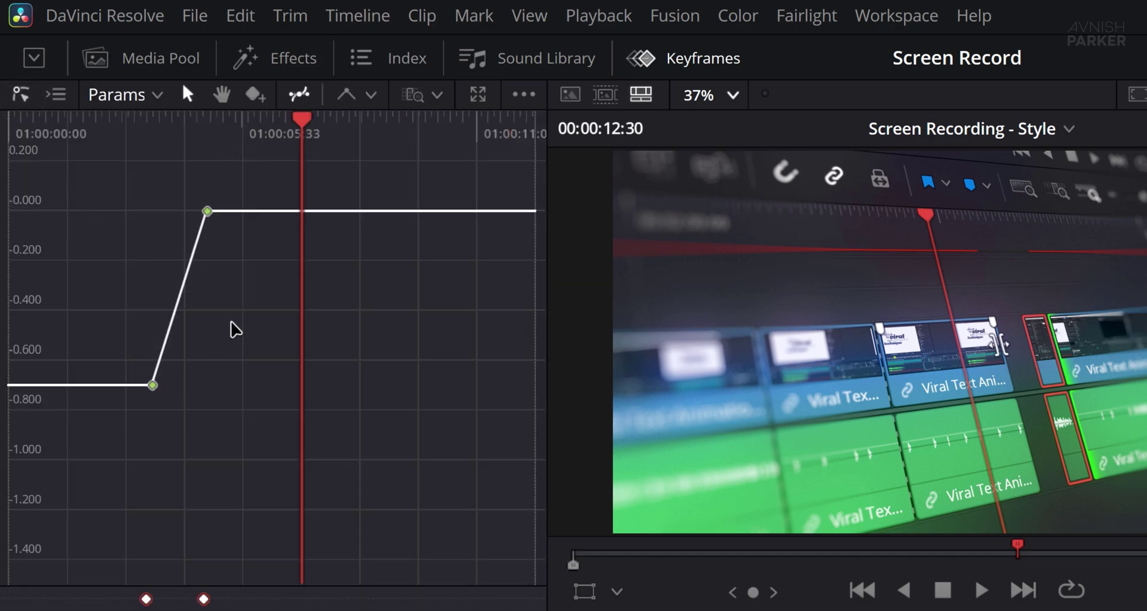
pyautogui.click(372, 95)
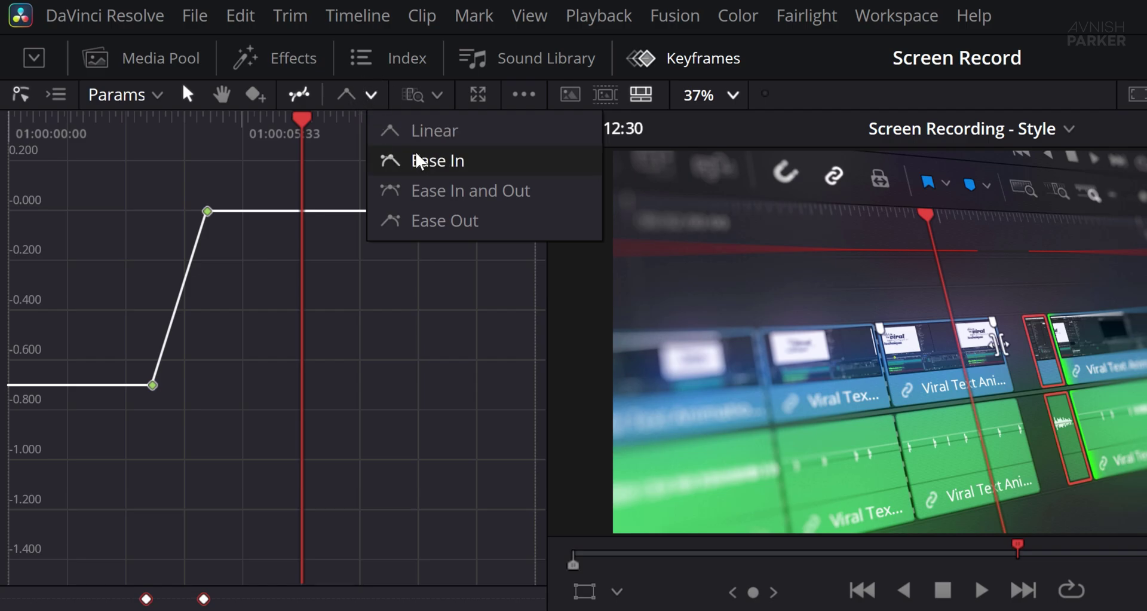
pyautogui.click(454, 200)
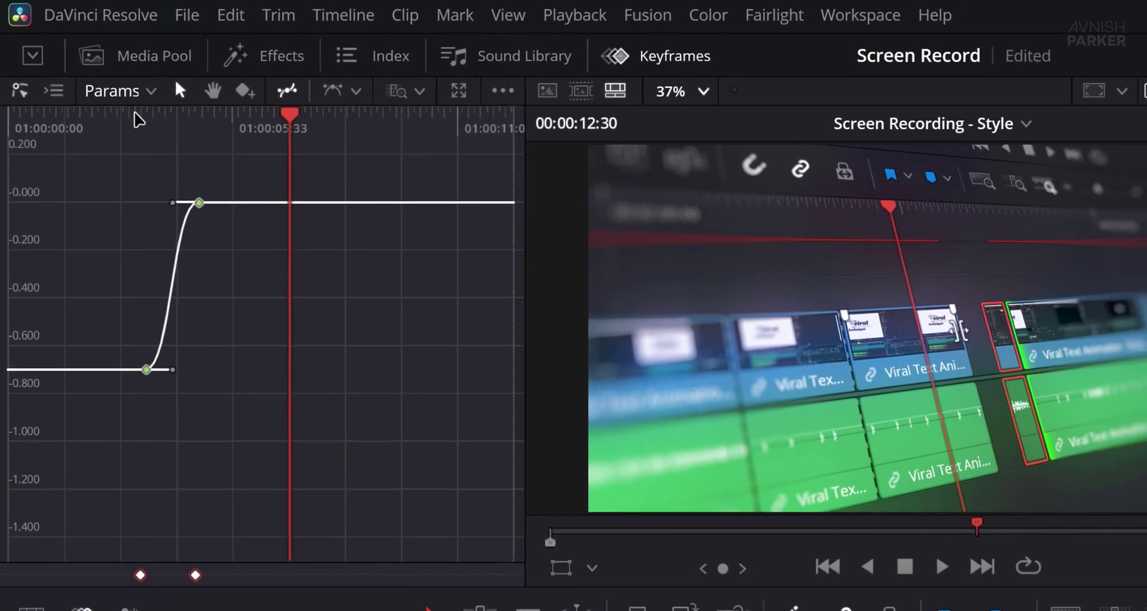
pyautogui.click(141, 119)
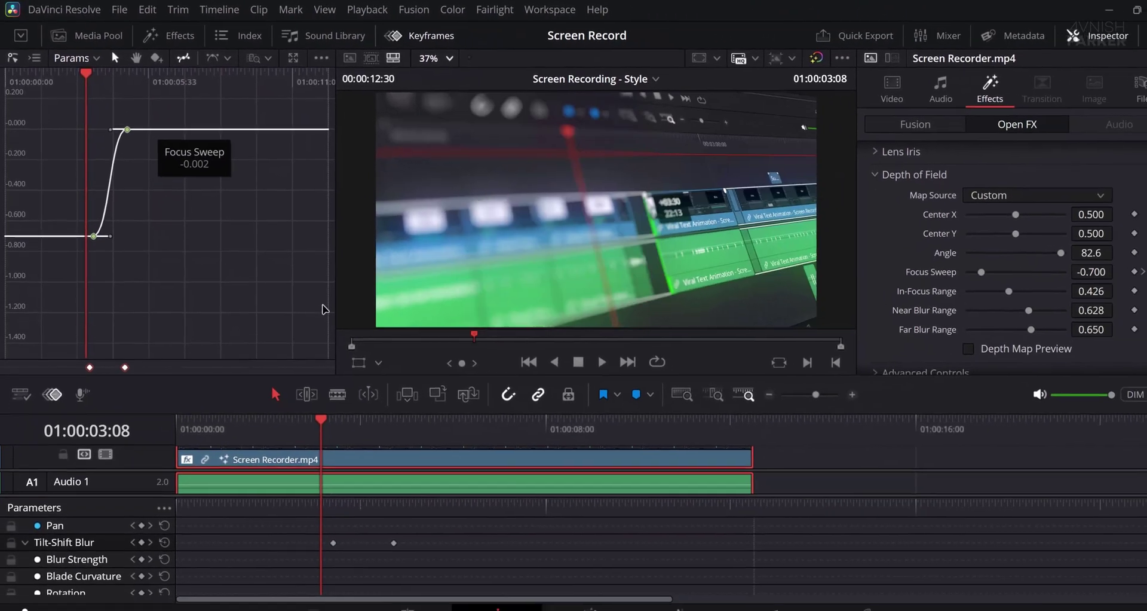
pyautogui.press('space')
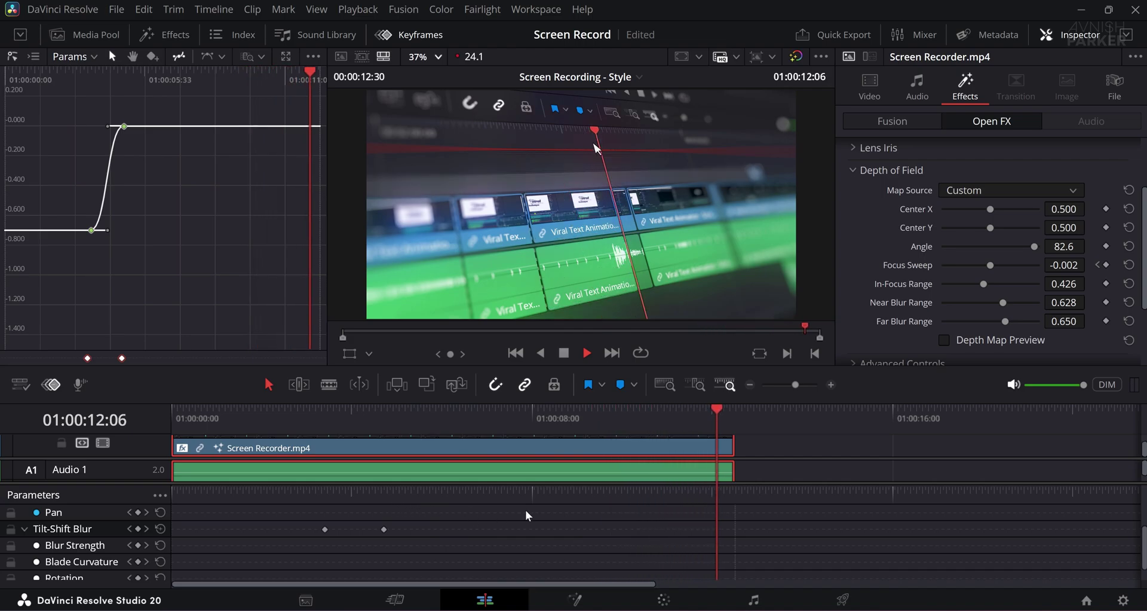
# Step: Enable Dynamic Zoom in the clip's Video settings from the clip start
pyautogui.click(201, 425)
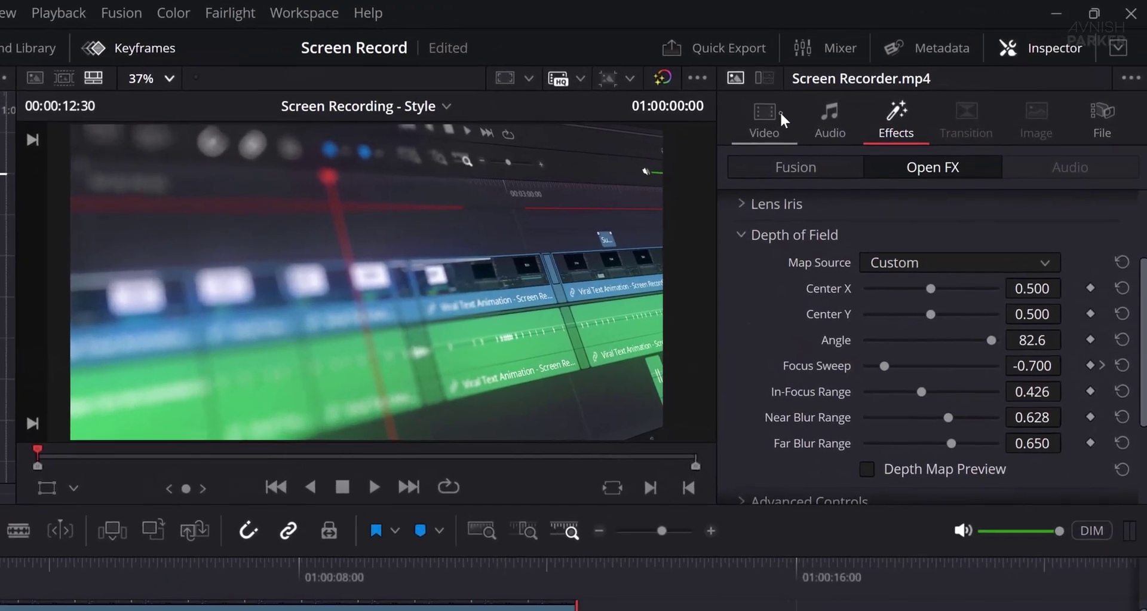
pyautogui.click(870, 87)
pyautogui.click(739, 454)
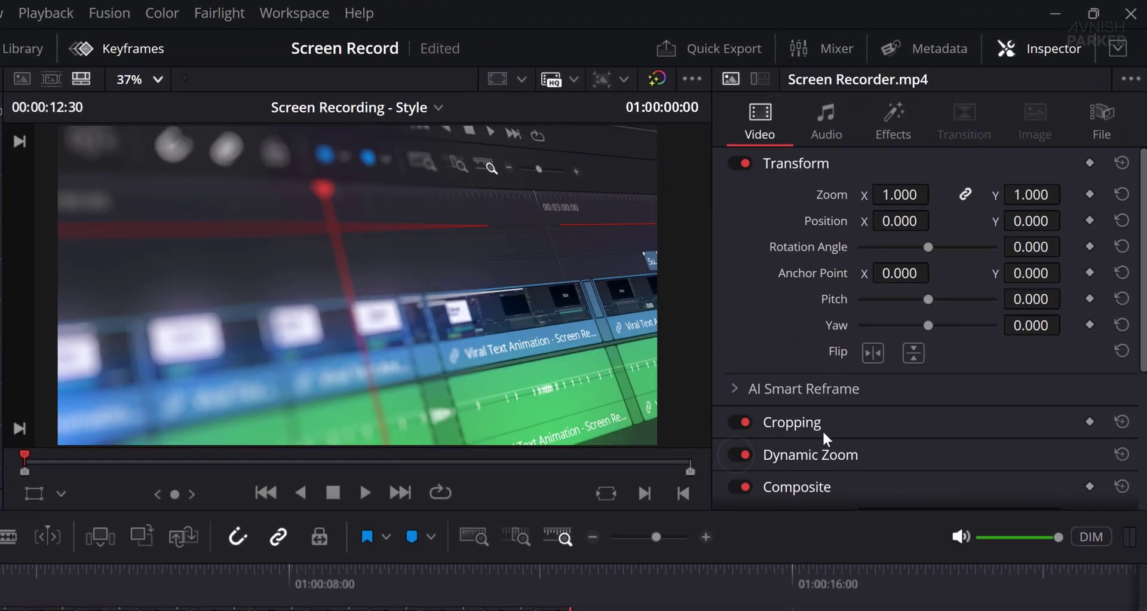
pyautogui.scroll(-4, 827, 427)
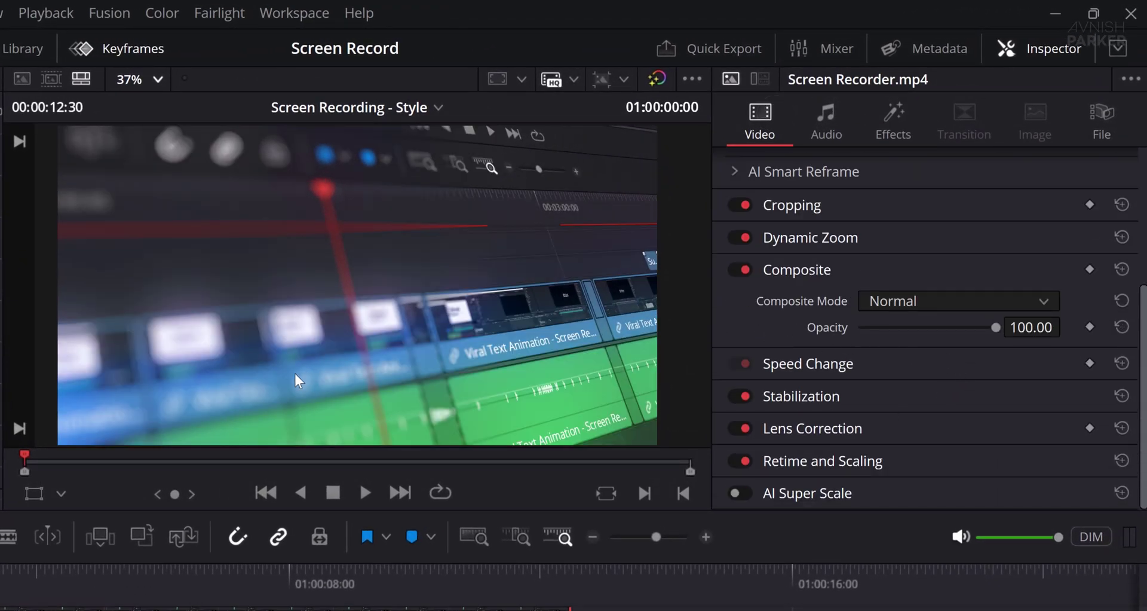
# Step: Enlarge the Dynamic Zoom frame to nearly full picture, then return the overlay to Transform
pyautogui.click(61, 492)
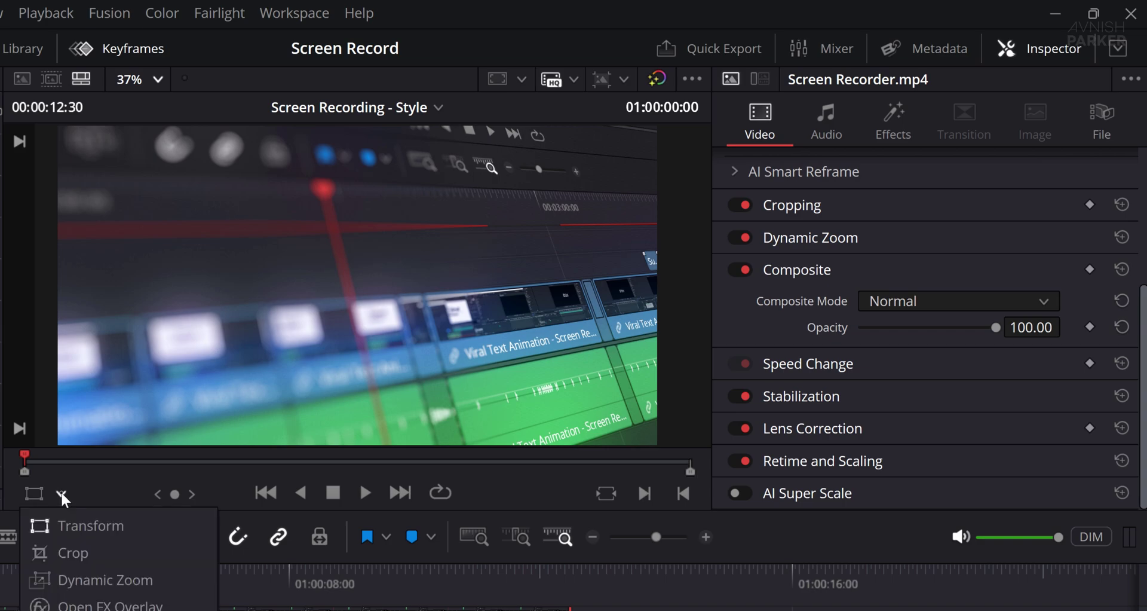
pyautogui.click(123, 571)
pyautogui.moveTo(598, 420); pyautogui.dragTo(646, 437)
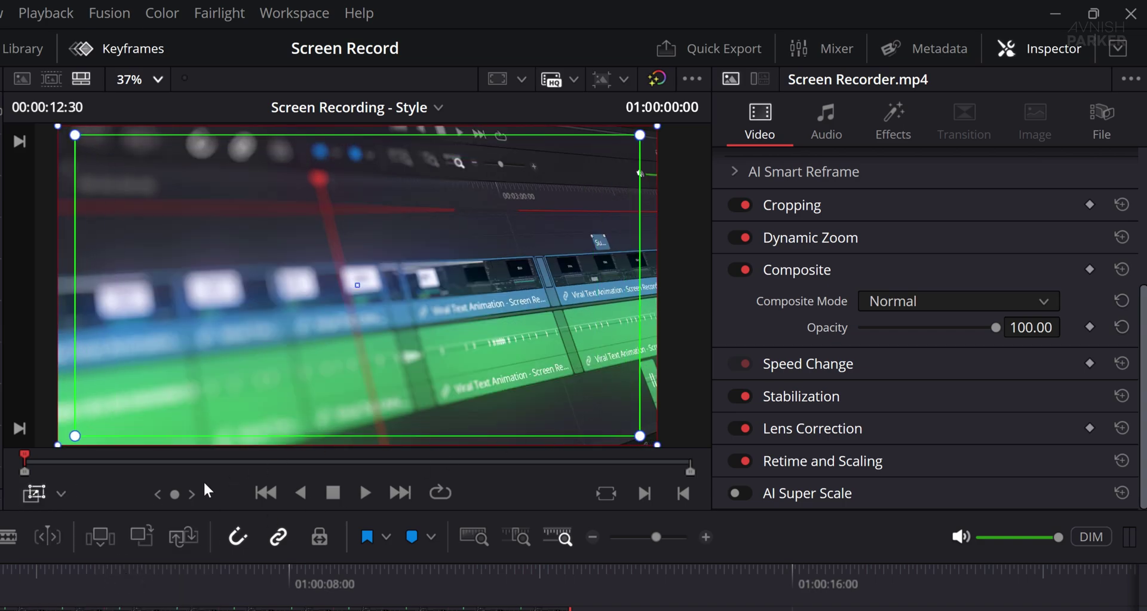
pyautogui.click(61, 492)
pyautogui.click(74, 524)
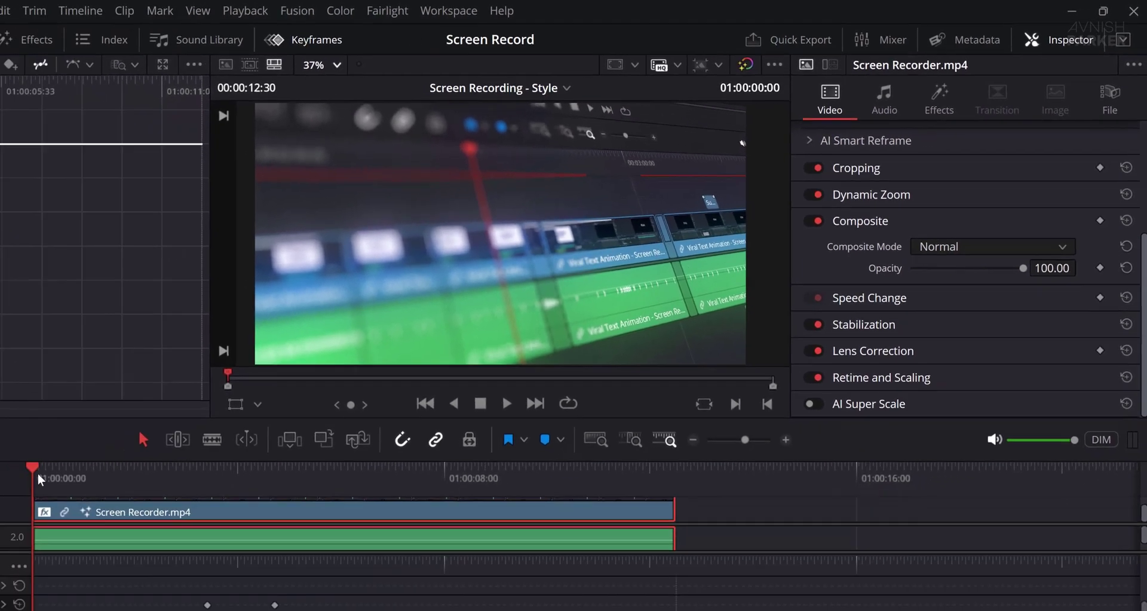
pyautogui.press('space')
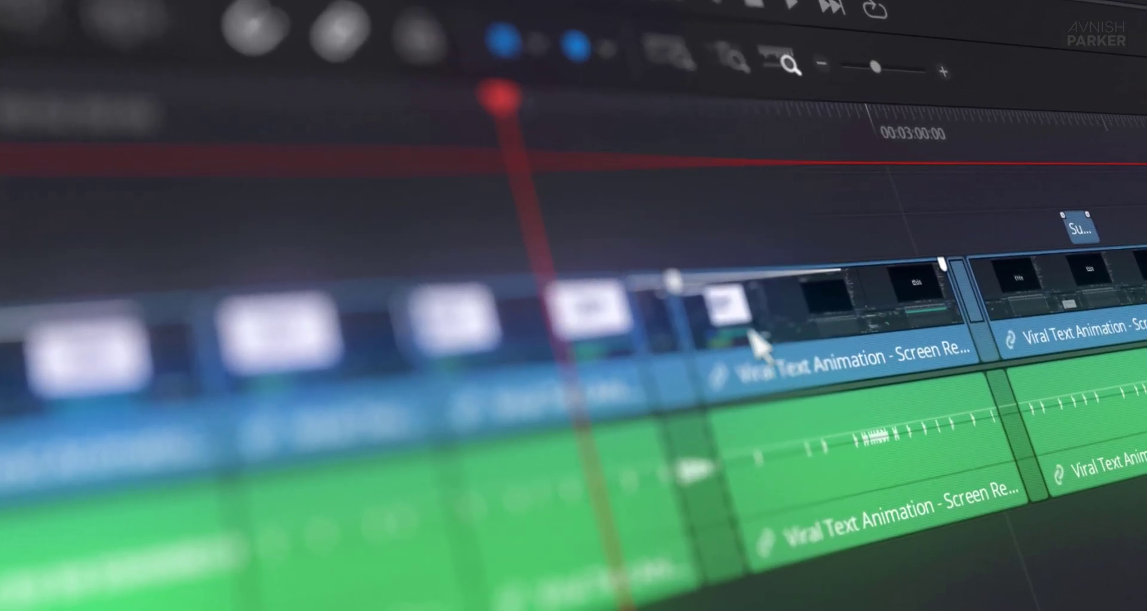
pyautogui.click(751, 335)
pyautogui.moveTo(708, 358); pyautogui.dragTo(740, 325)
pyautogui.click(660, 321)
pyautogui.moveTo(662, 323); pyautogui.dragTo(709, 290)
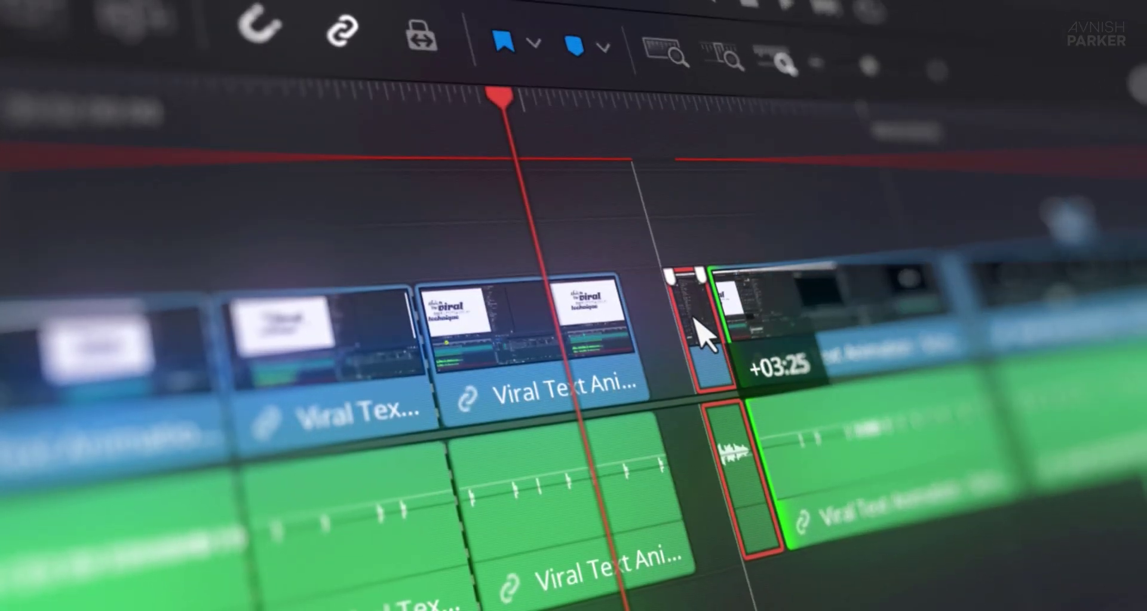
pyautogui.moveTo(625, 317); pyautogui.dragTo(663, 306)
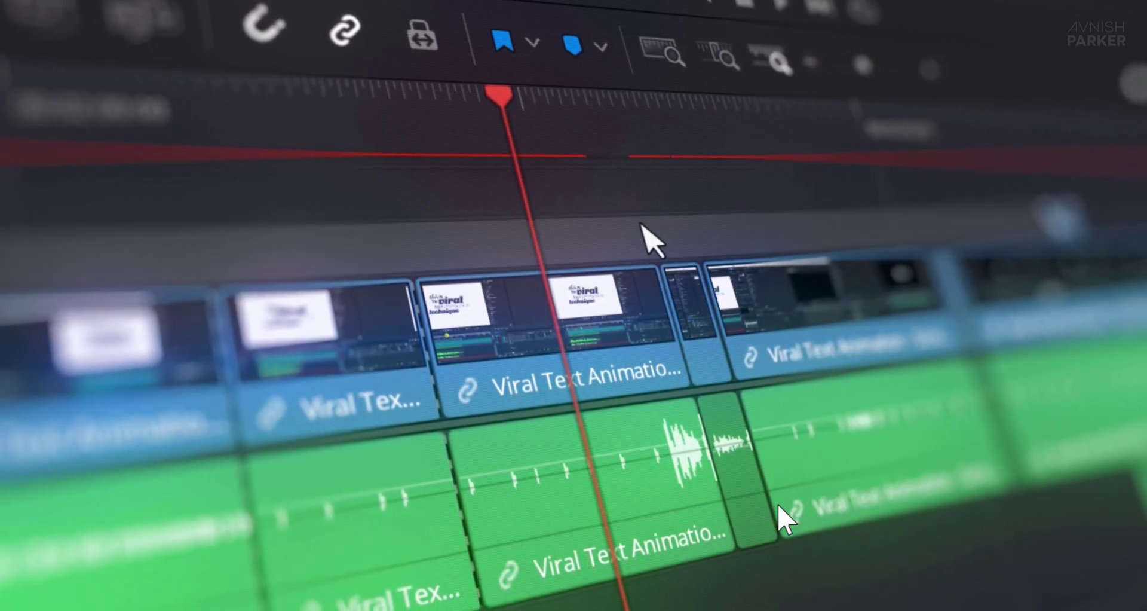
pyautogui.click(609, 134)
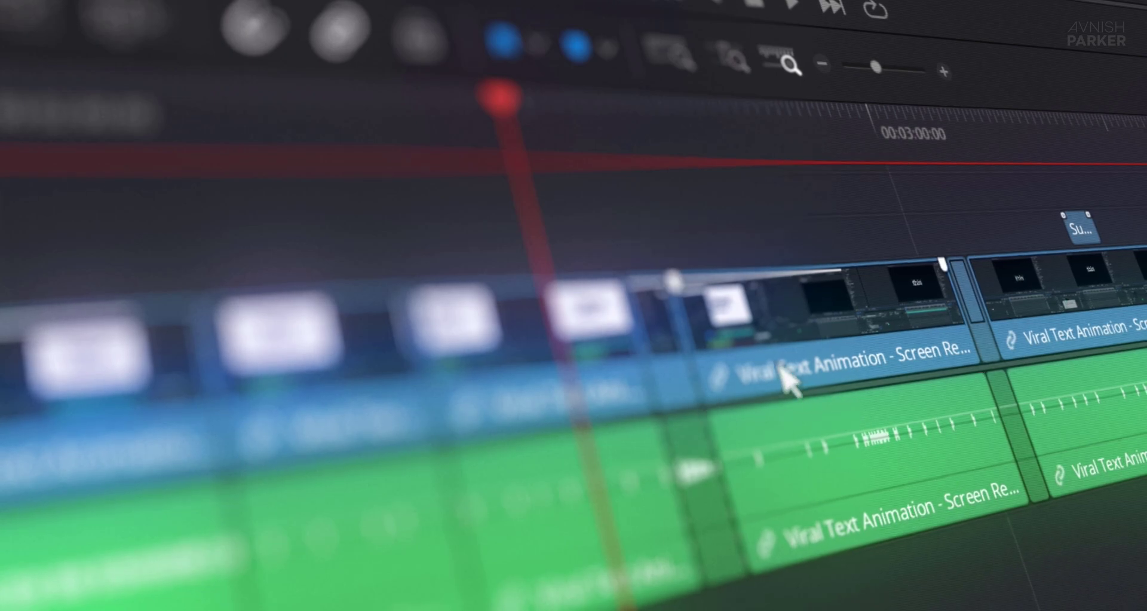
pyautogui.click(723, 335)
pyautogui.moveTo(684, 317); pyautogui.dragTo(734, 299)
pyautogui.click(661, 323)
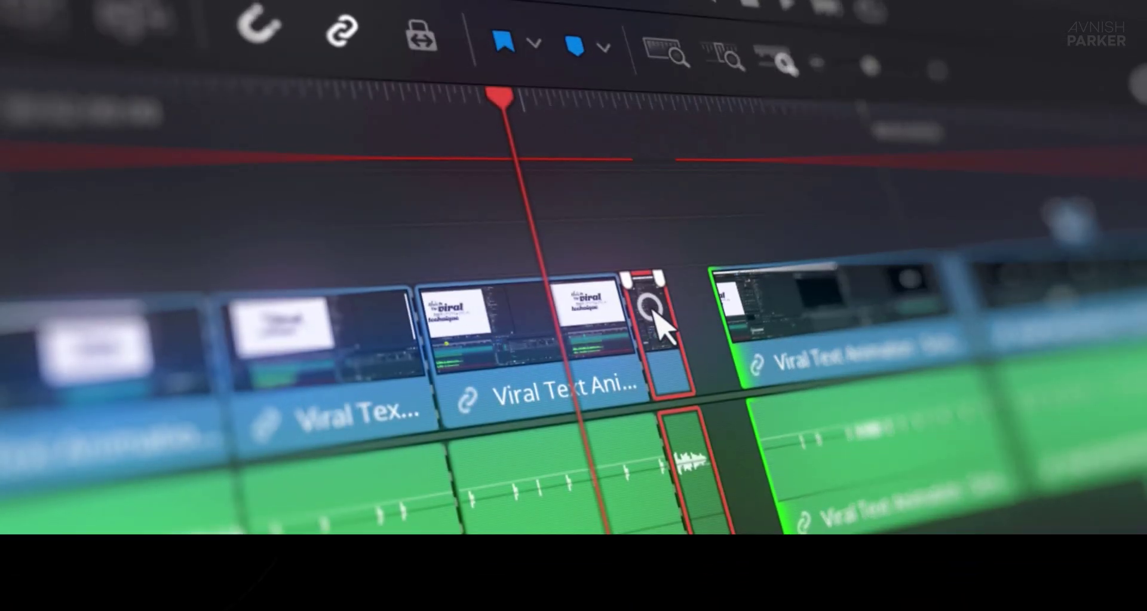